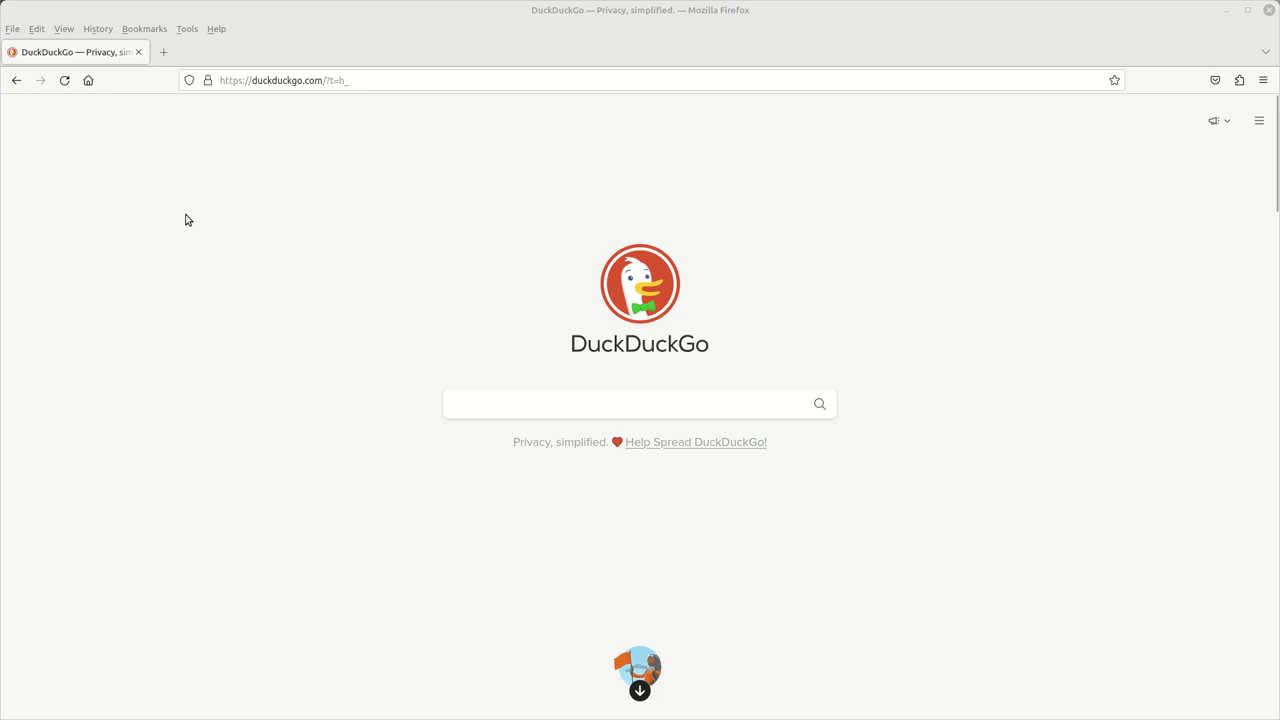
- In a new tab, enter the site's admin address mywebsite.m69y.com/wp-admin
{"action": "left_click", "coordinate": [159, 51]}
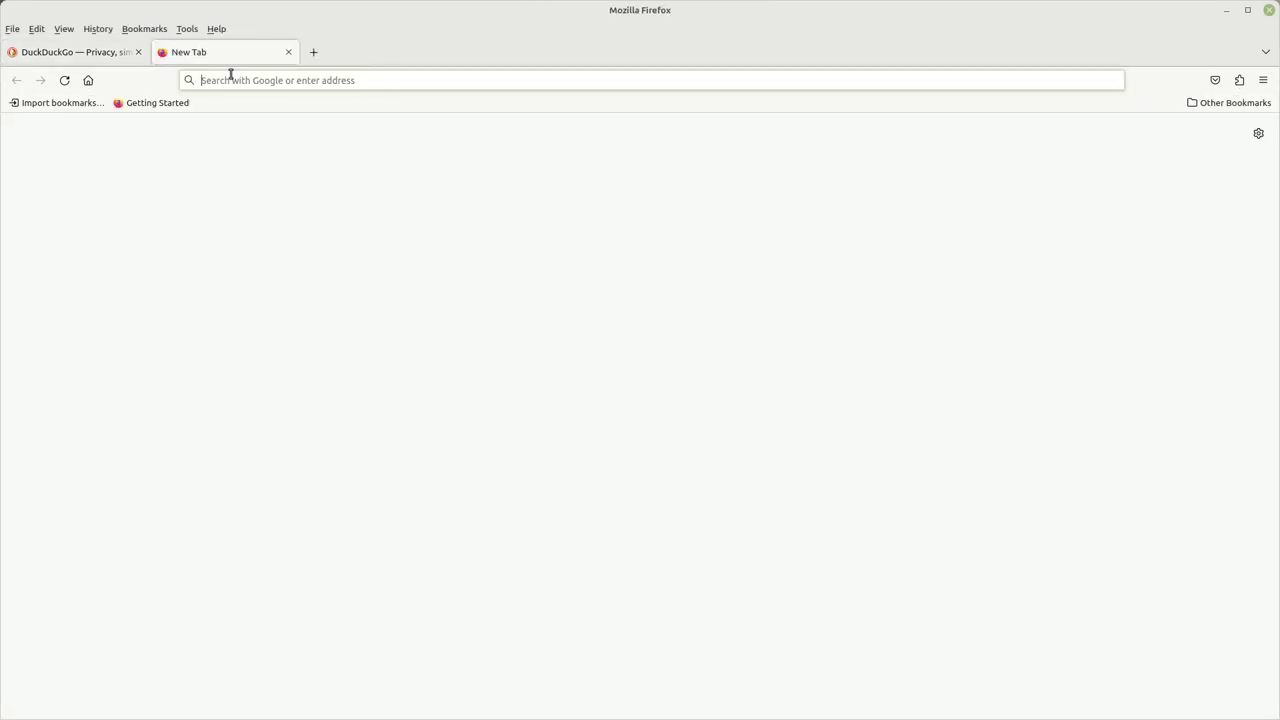
{"action": "right_click", "coordinate": [229, 79]}
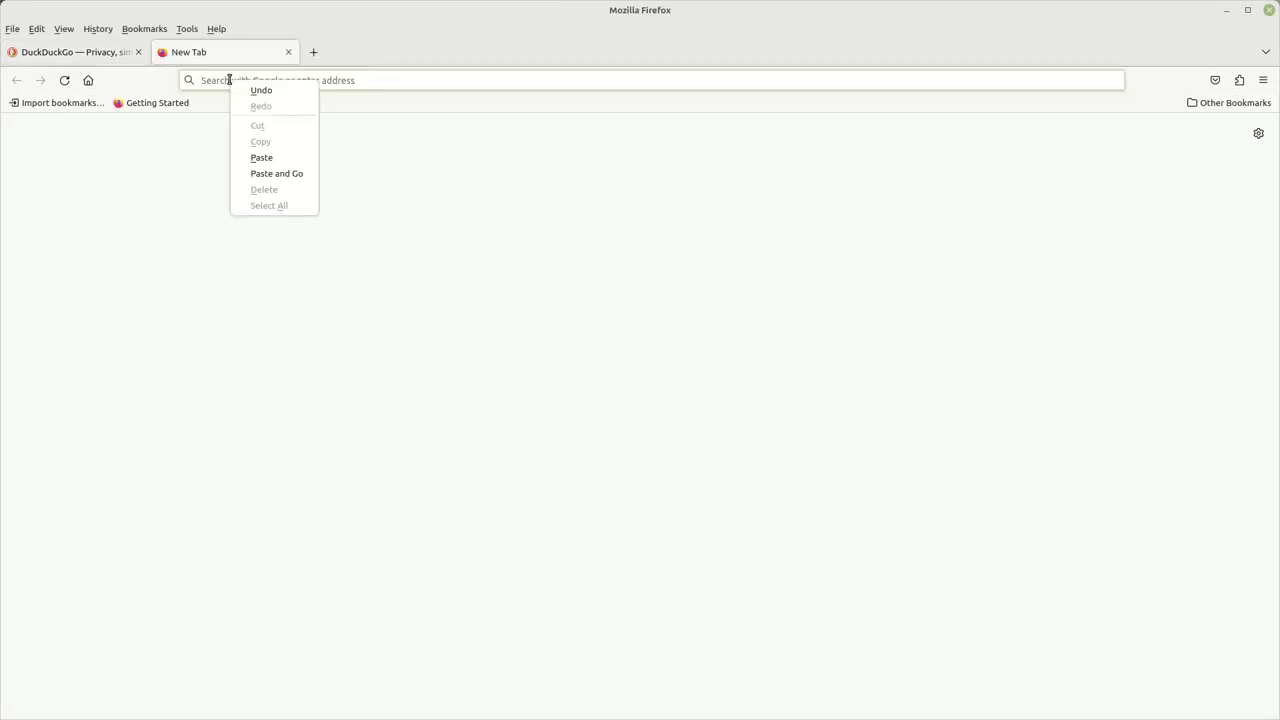
{"action": "left_click", "coordinate": [261, 157]}
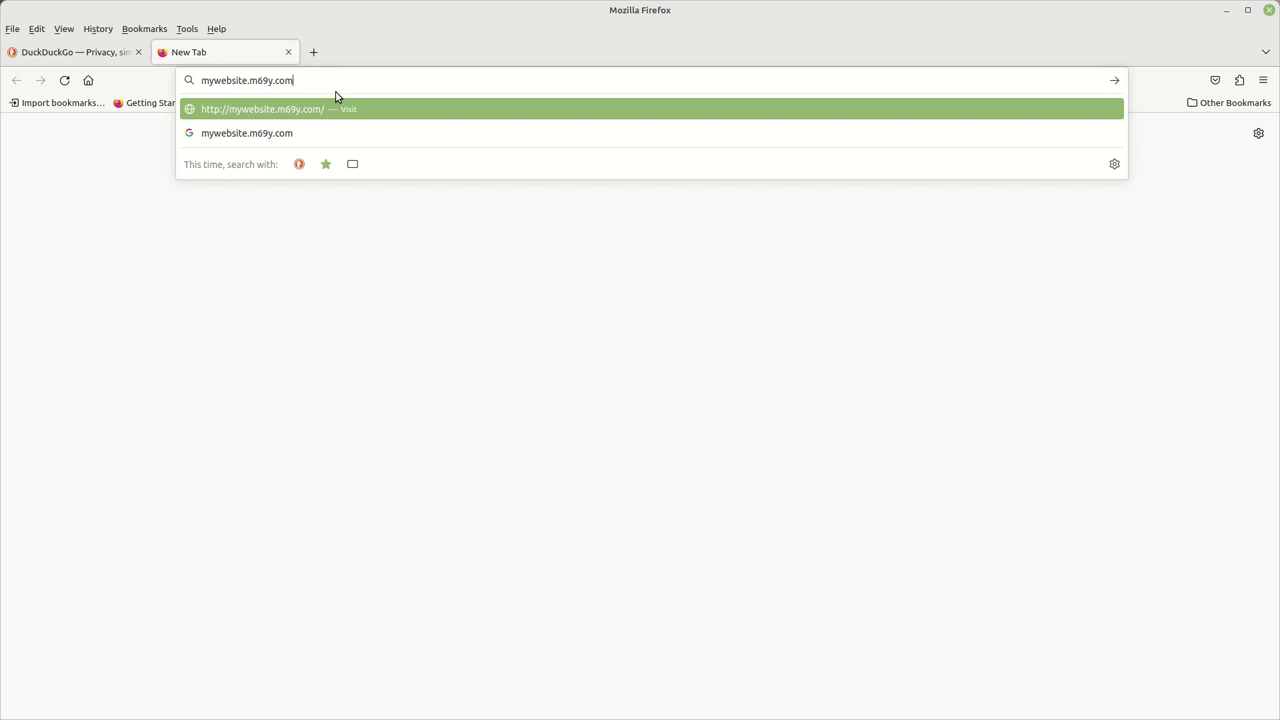
{"action": "type", "text": "/"}
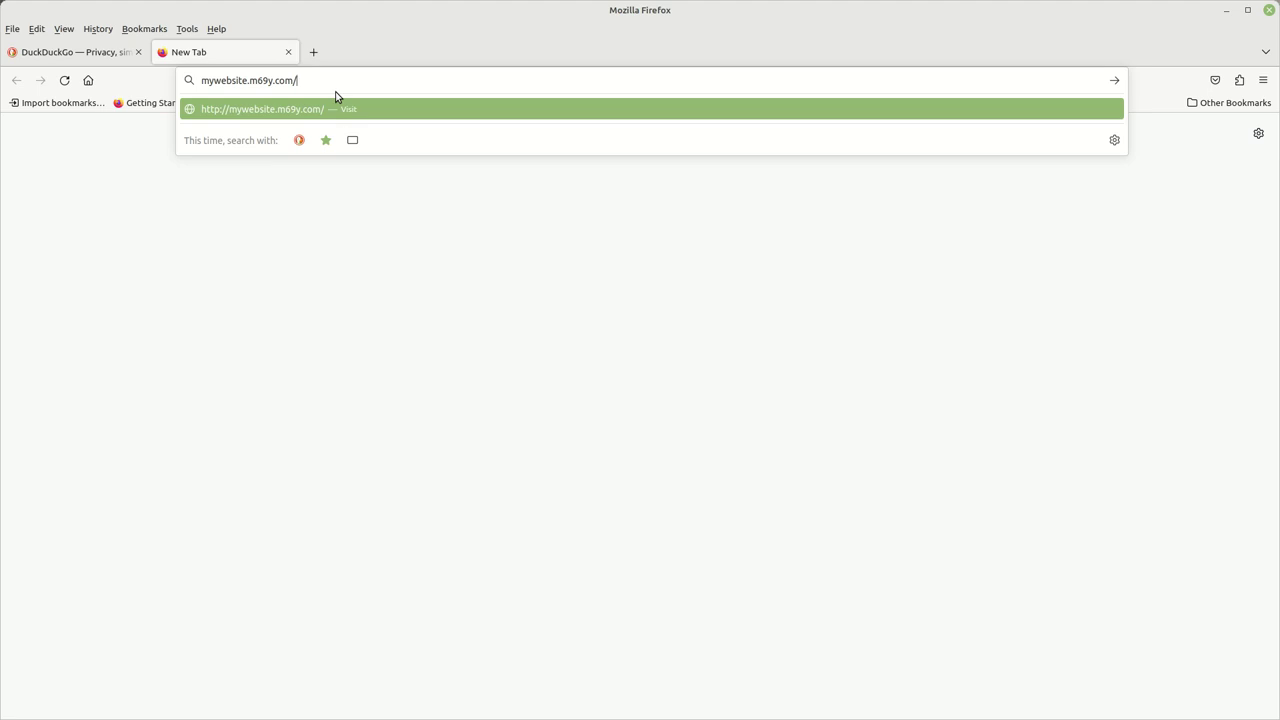
{"action": "type", "text": "wp-admin"}
- Load the wp-admin address and continue with English (United States) as the installation language
{"action": "key", "text": "Return"}
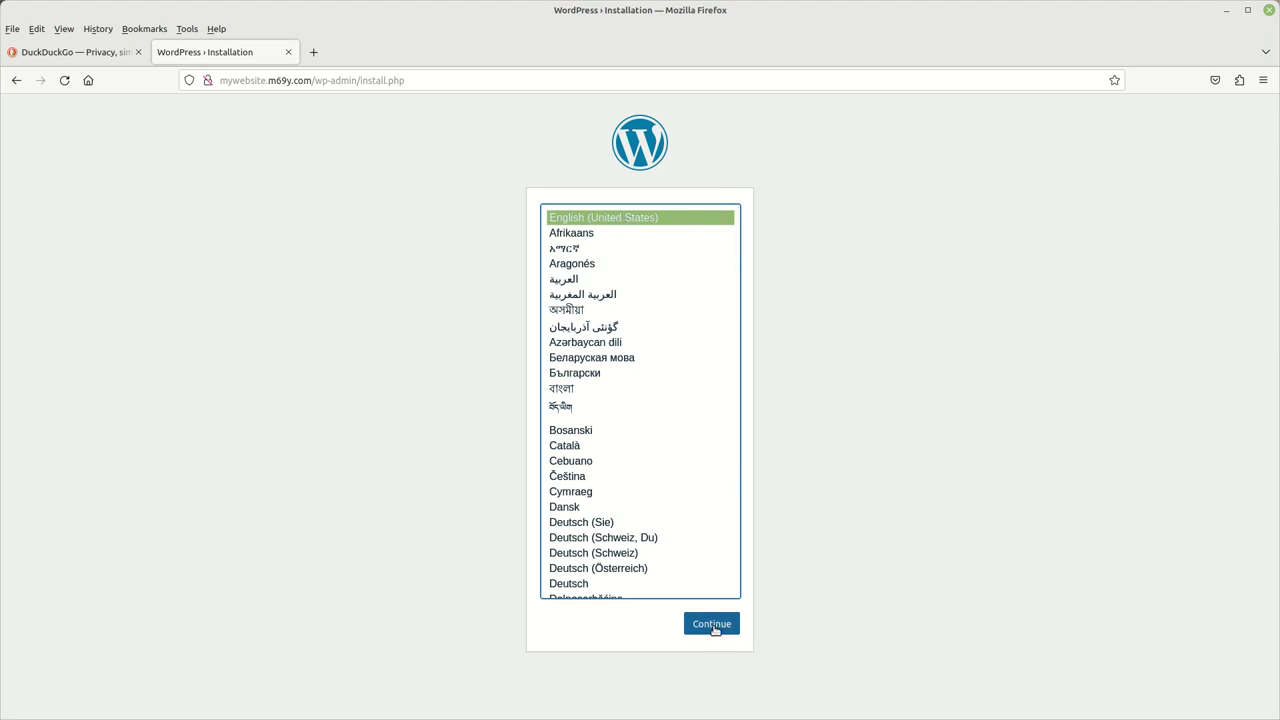
{"action": "left_click", "coordinate": [712, 624]}
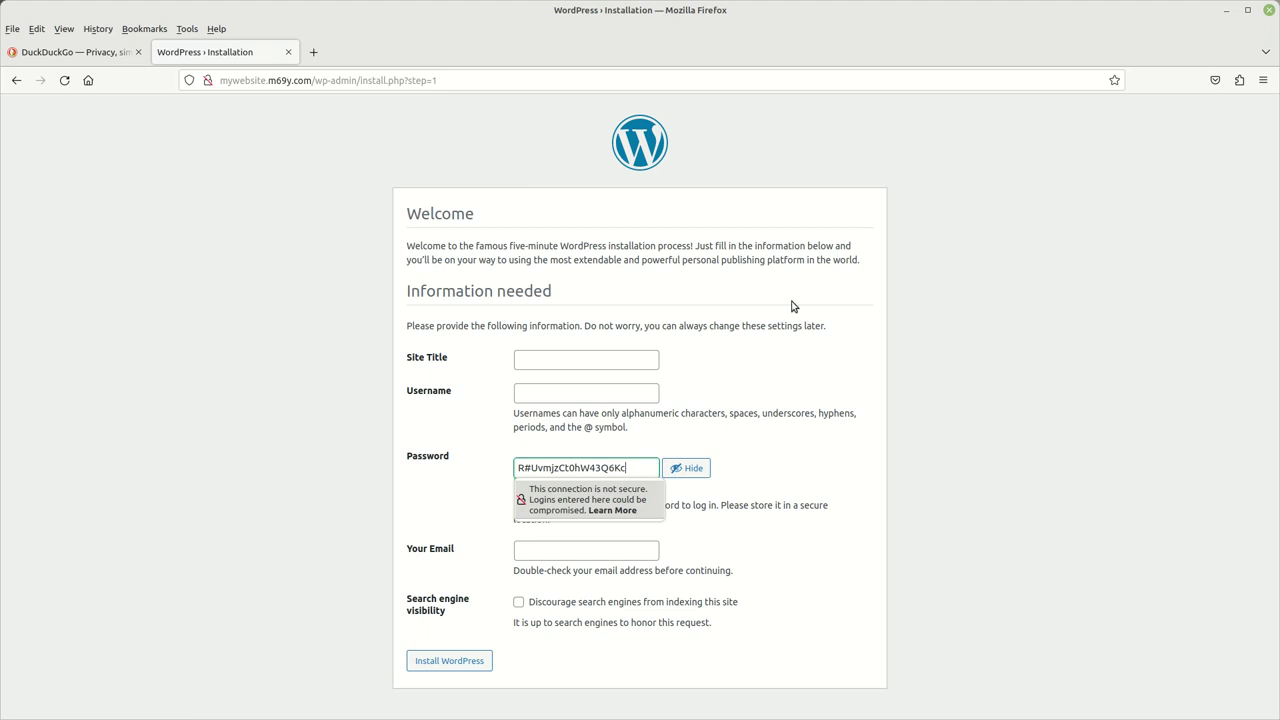
- Enter 'my wordpress site' as the Site Title
{"action": "left_click", "coordinate": [544, 362]}
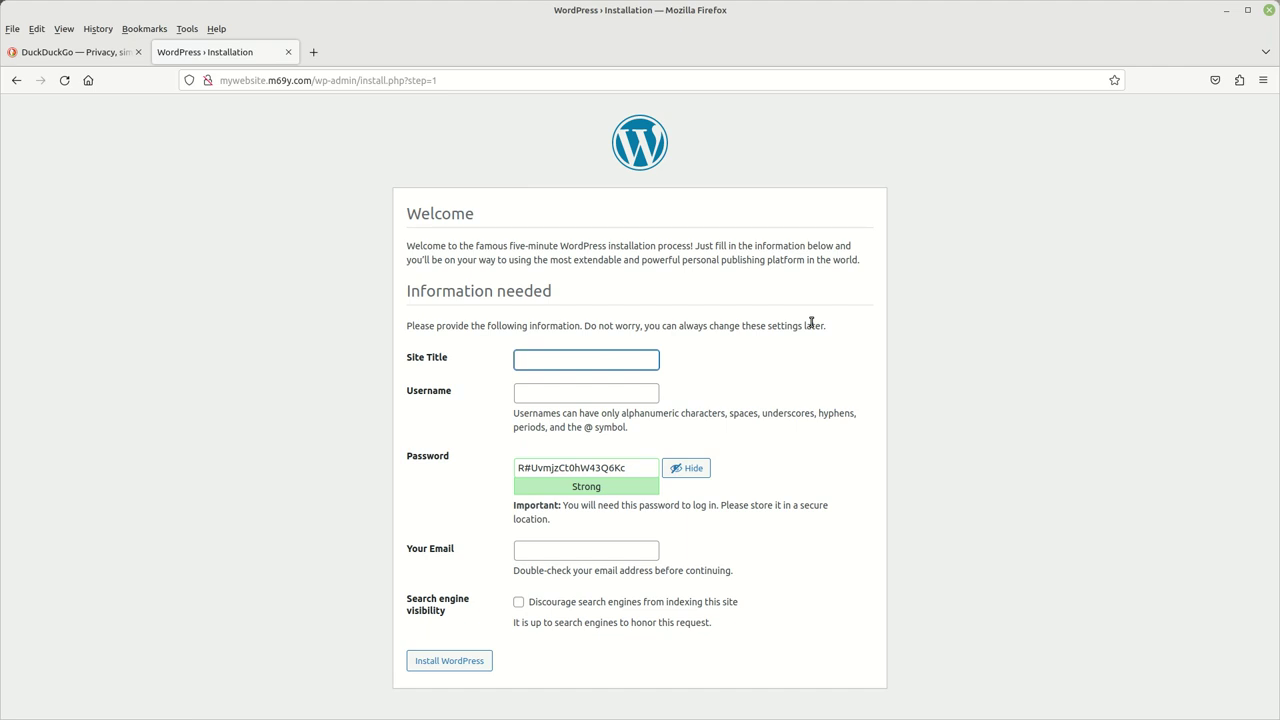
{"action": "type", "text": "my wordpress site"}
{"action": "left_click", "coordinate": [569, 393]}
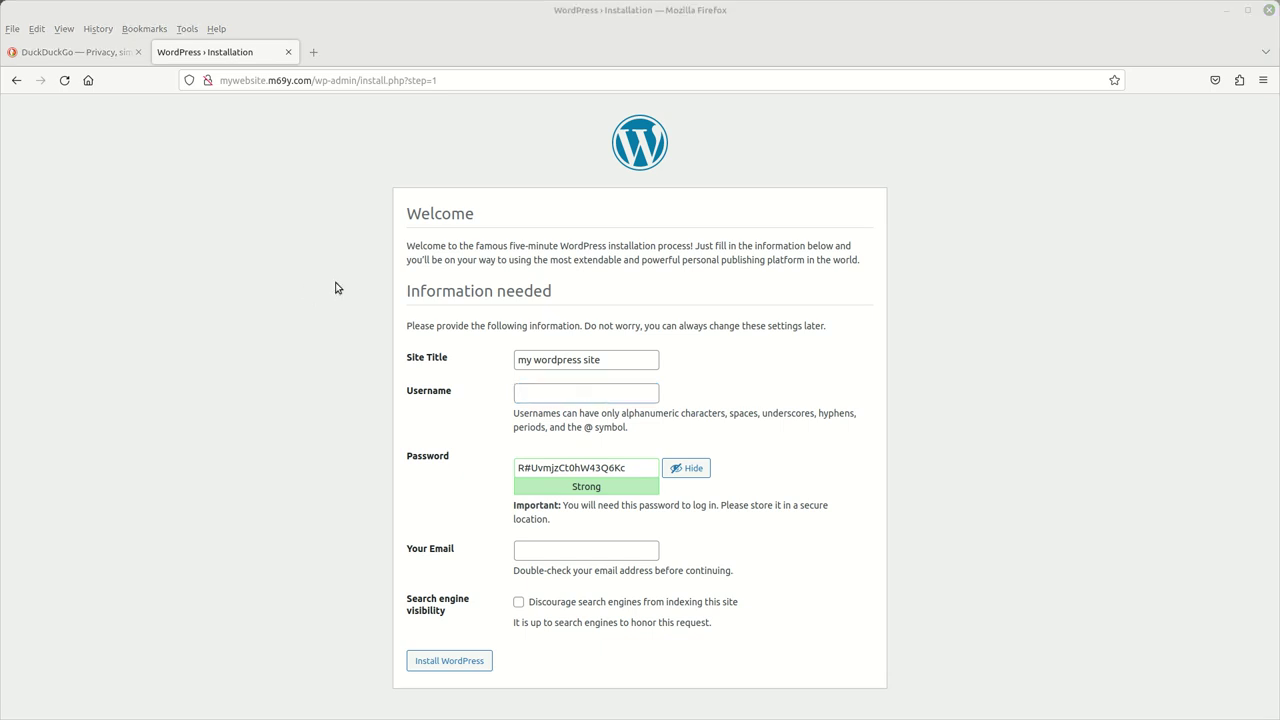
- Paste the chosen admin username into the Username field, replacing a wrongly pasted one
{"action": "left_click", "coordinate": [534, 398]}
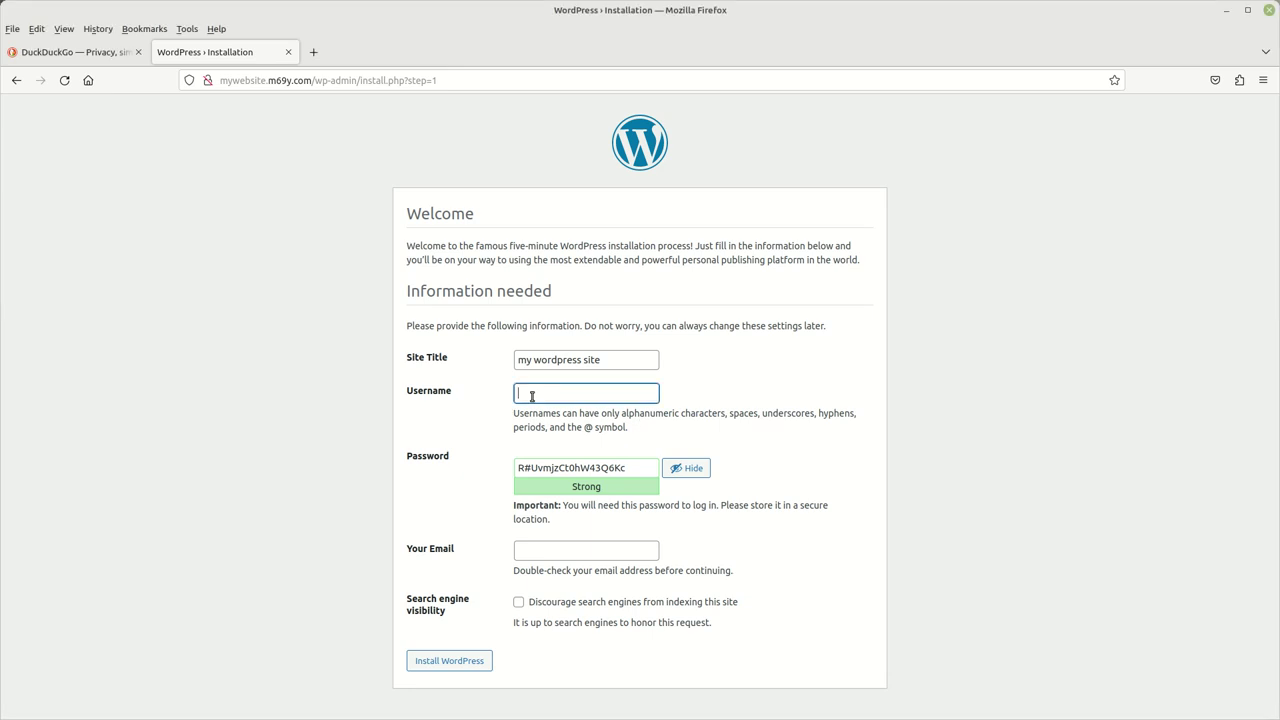
{"action": "right_click", "coordinate": [540, 400]}
{"action": "left_click", "coordinate": [560, 491]}
{"action": "left_click_drag", "start_coordinate": [561, 393], "coordinate": [424, 381]}
{"action": "key", "text": "BackSpace"}
{"action": "key", "text": "alt+Tab"}
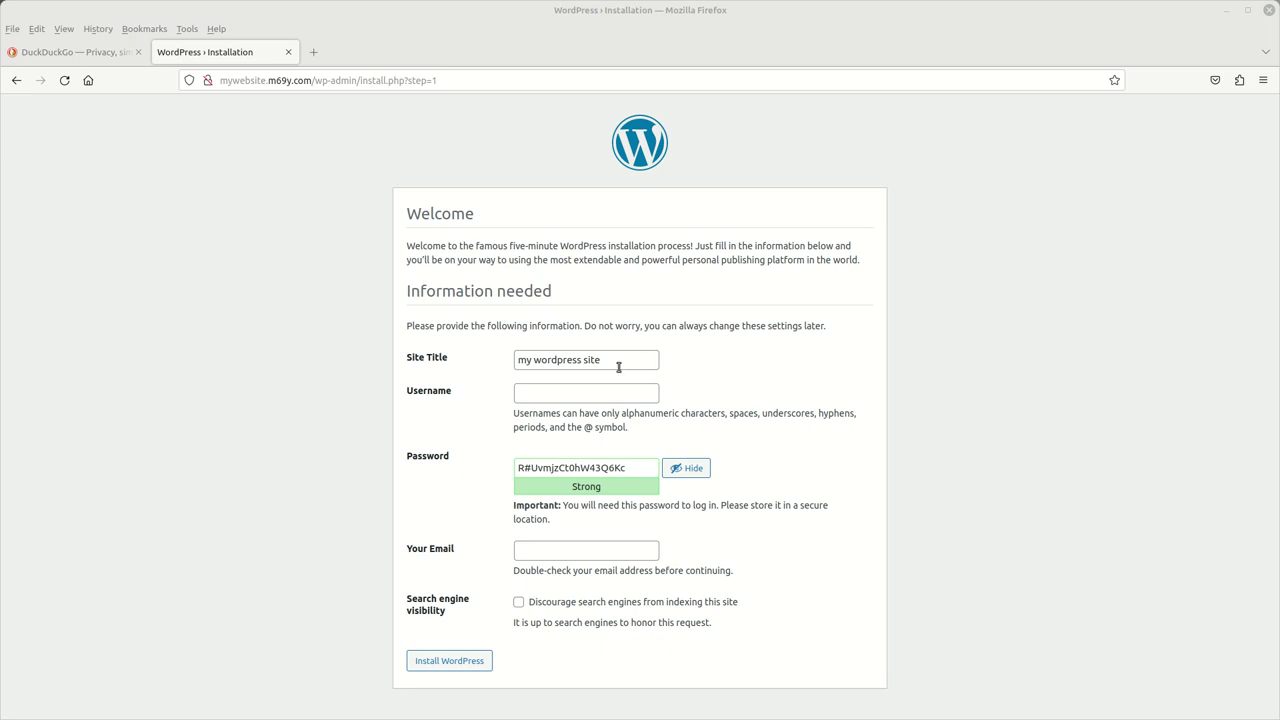
{"action": "left_click", "coordinate": [536, 400]}
{"action": "right_click", "coordinate": [536, 400]}
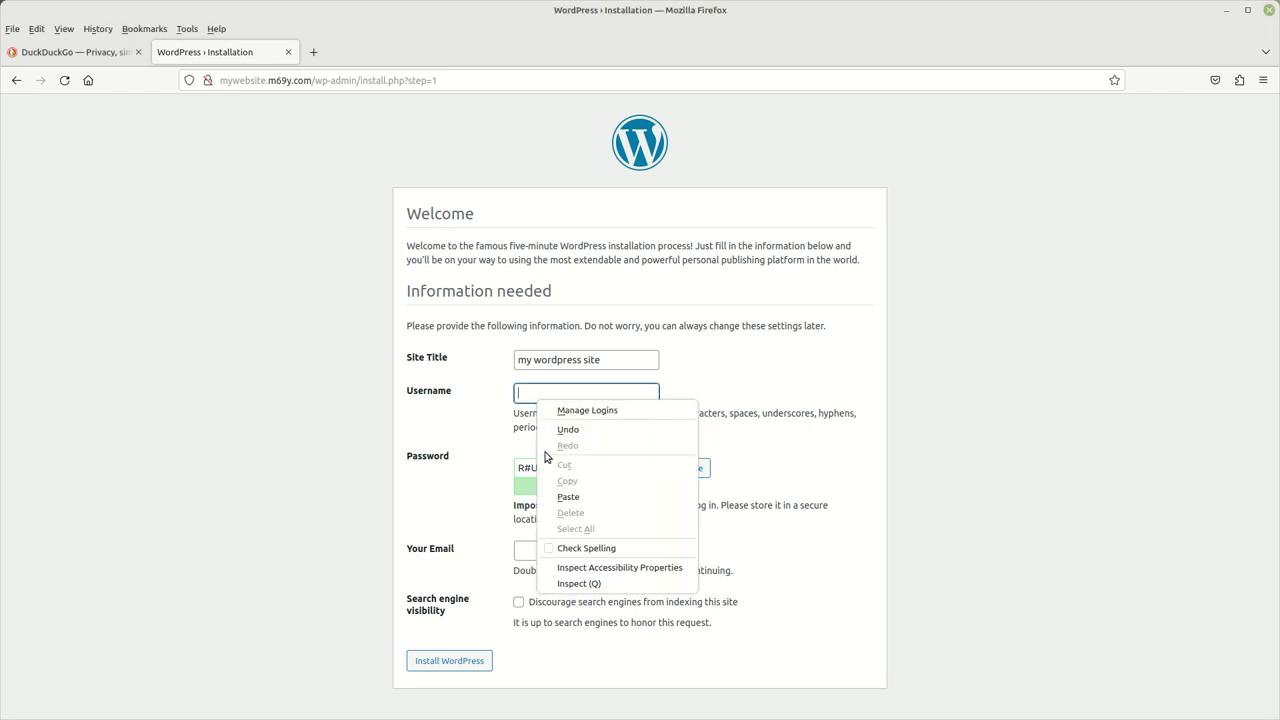
{"action": "left_click", "coordinate": [569, 497]}
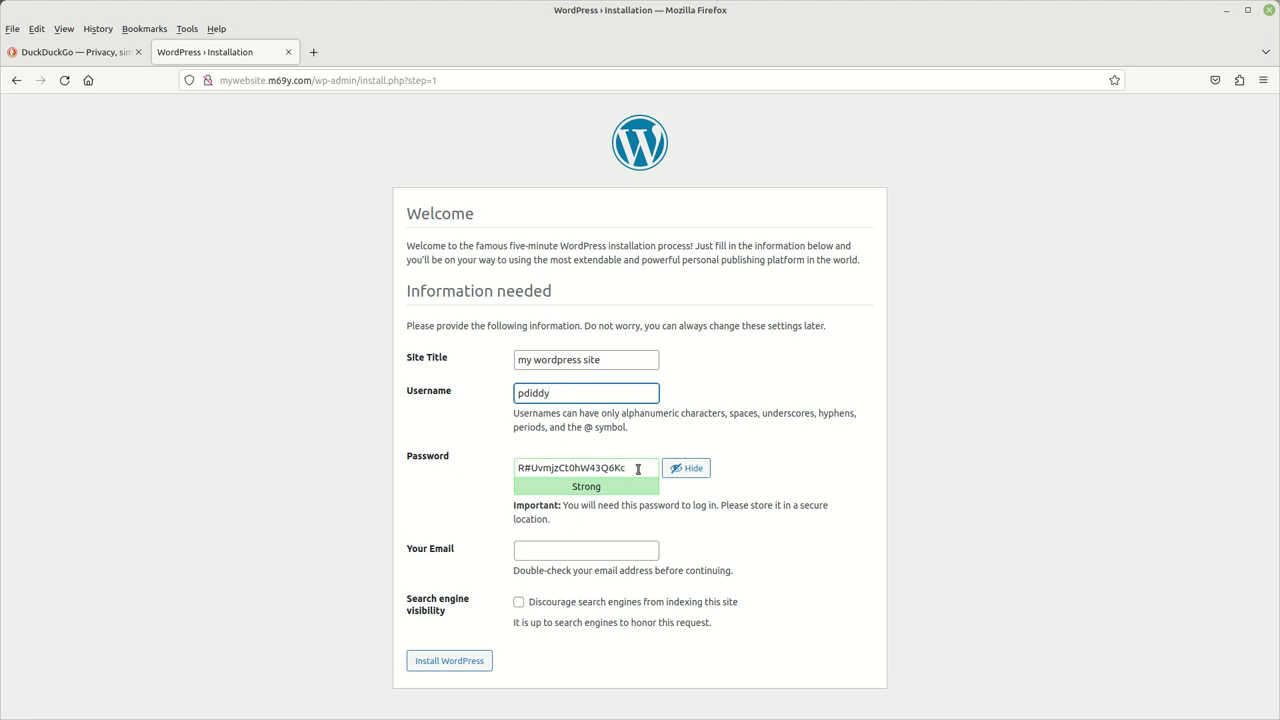
- Replace the generated password with a custom pasted password
{"action": "left_click_drag", "start_coordinate": [638, 468], "coordinate": [458, 466]}
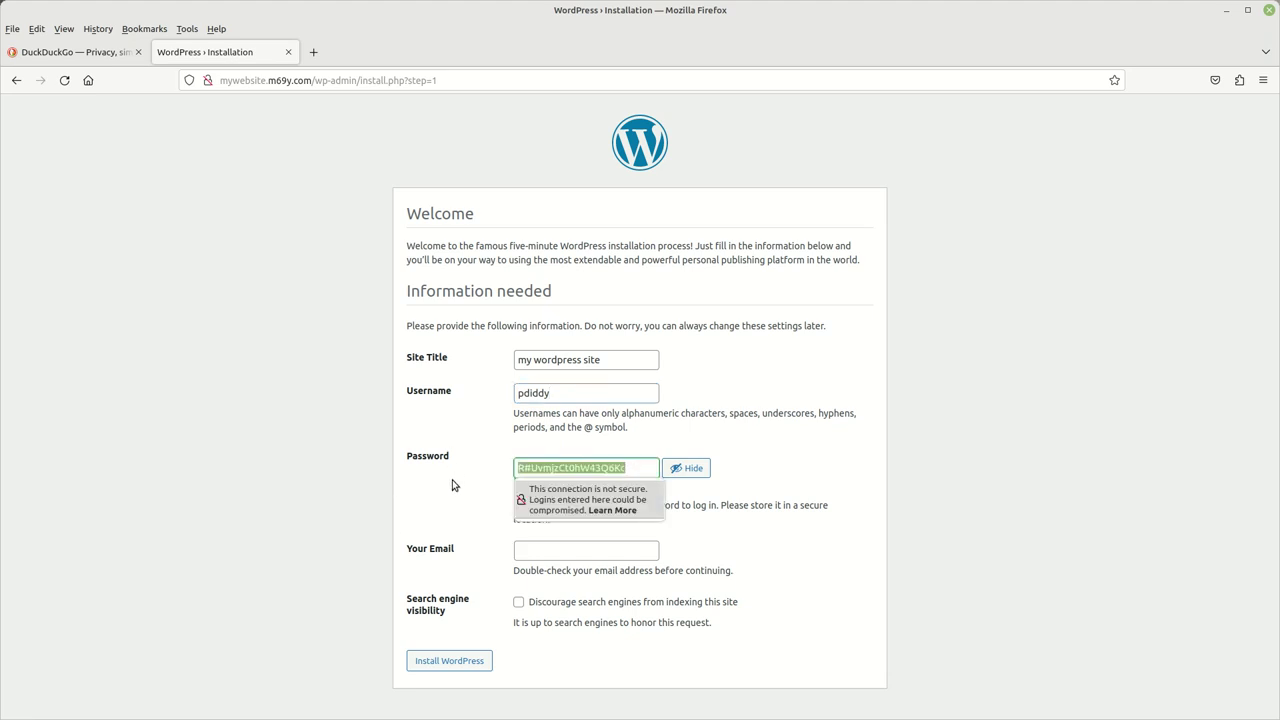
{"action": "key", "text": "BackSpace"}
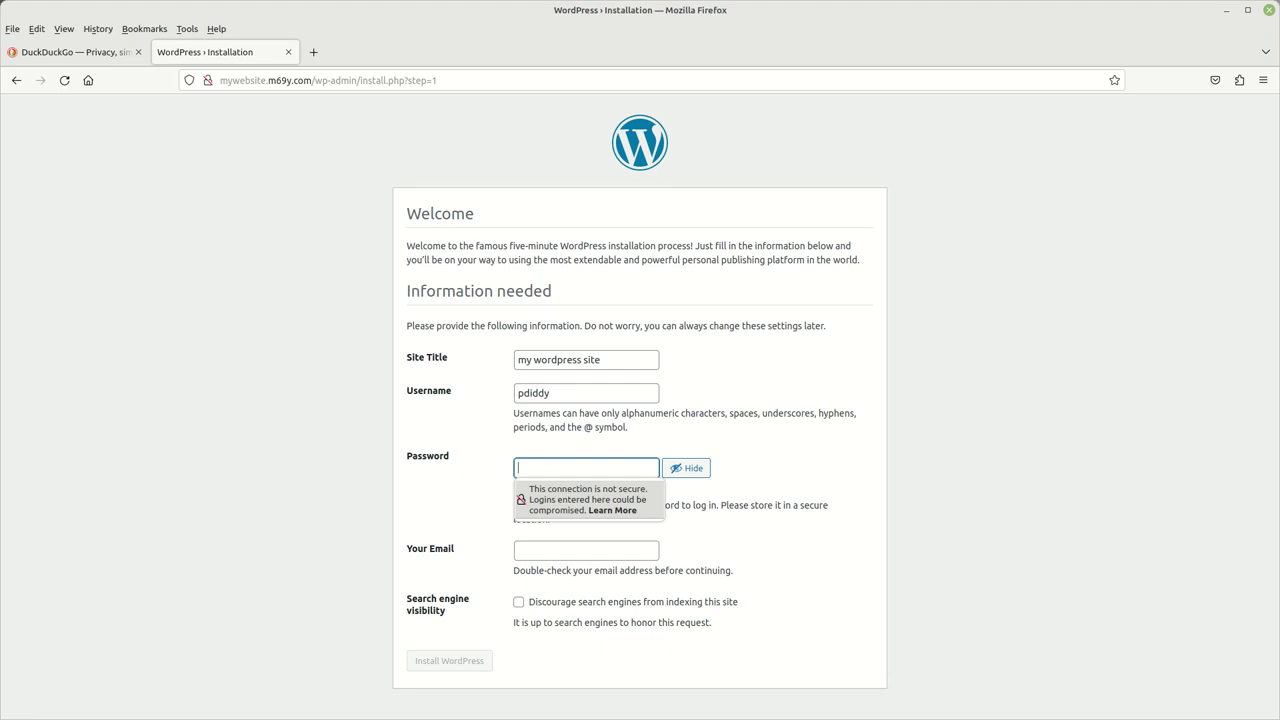
{"action": "key", "text": "alt+Tab"}
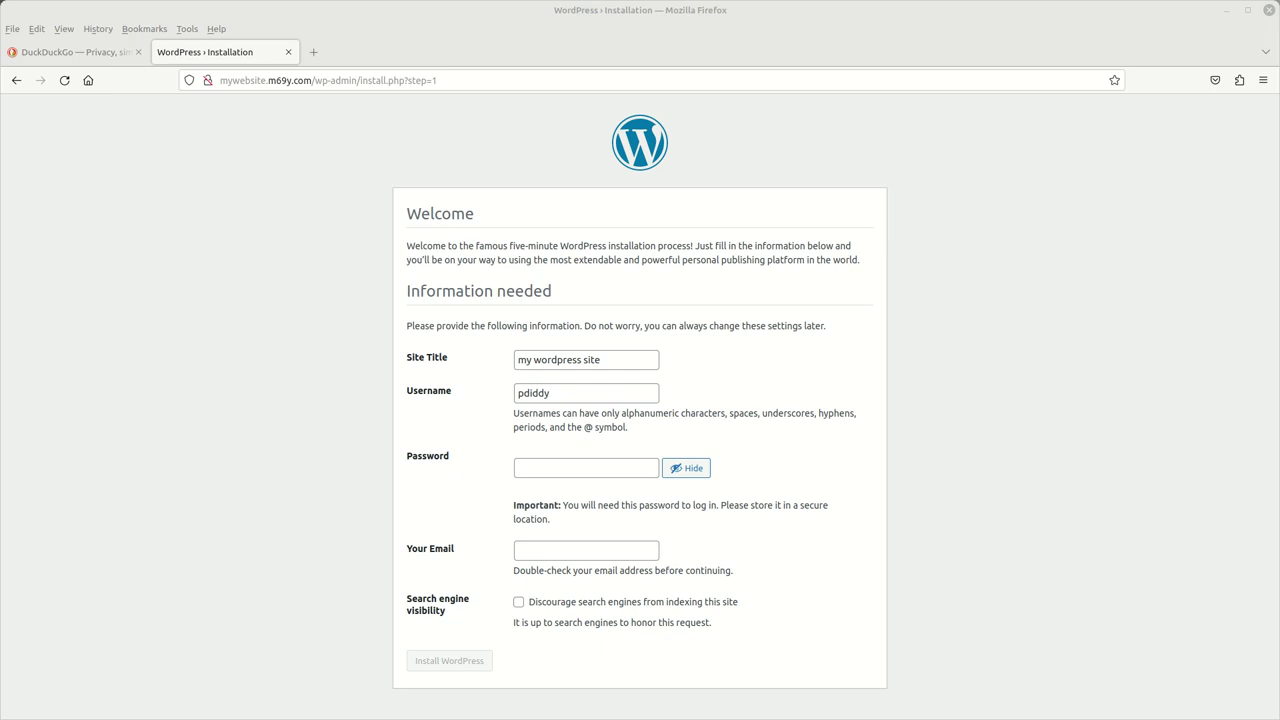
{"action": "left_click", "coordinate": [540, 464]}
{"action": "right_click", "coordinate": [540, 464]}
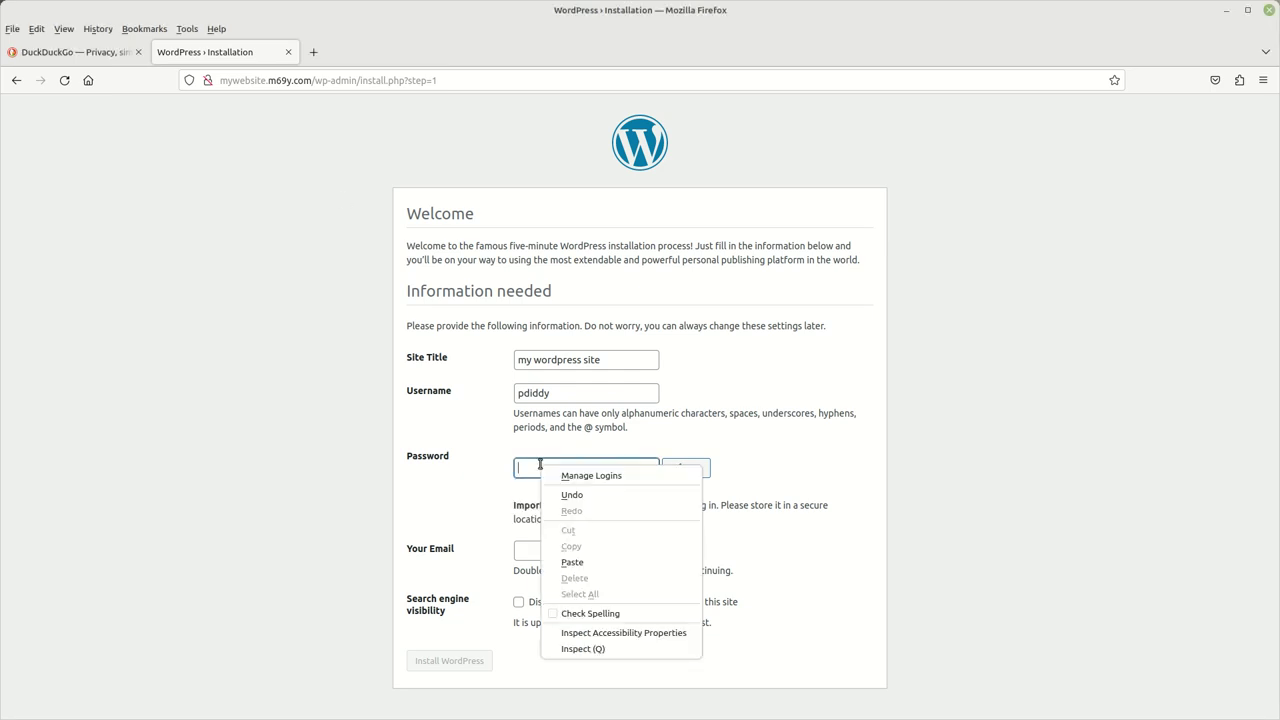
{"action": "left_click", "coordinate": [576, 569]}
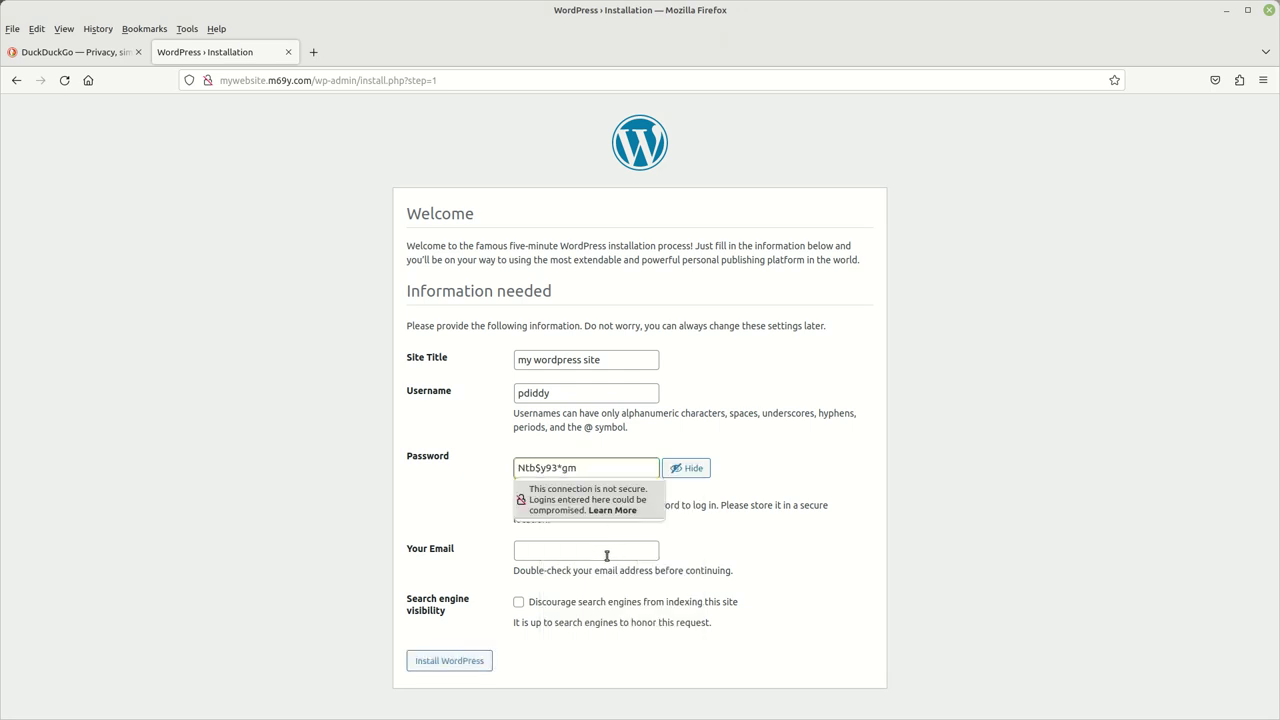
- Fill in the admin e-mail address and submit the form to install WordPress
{"action": "left_click", "coordinate": [606, 556]}
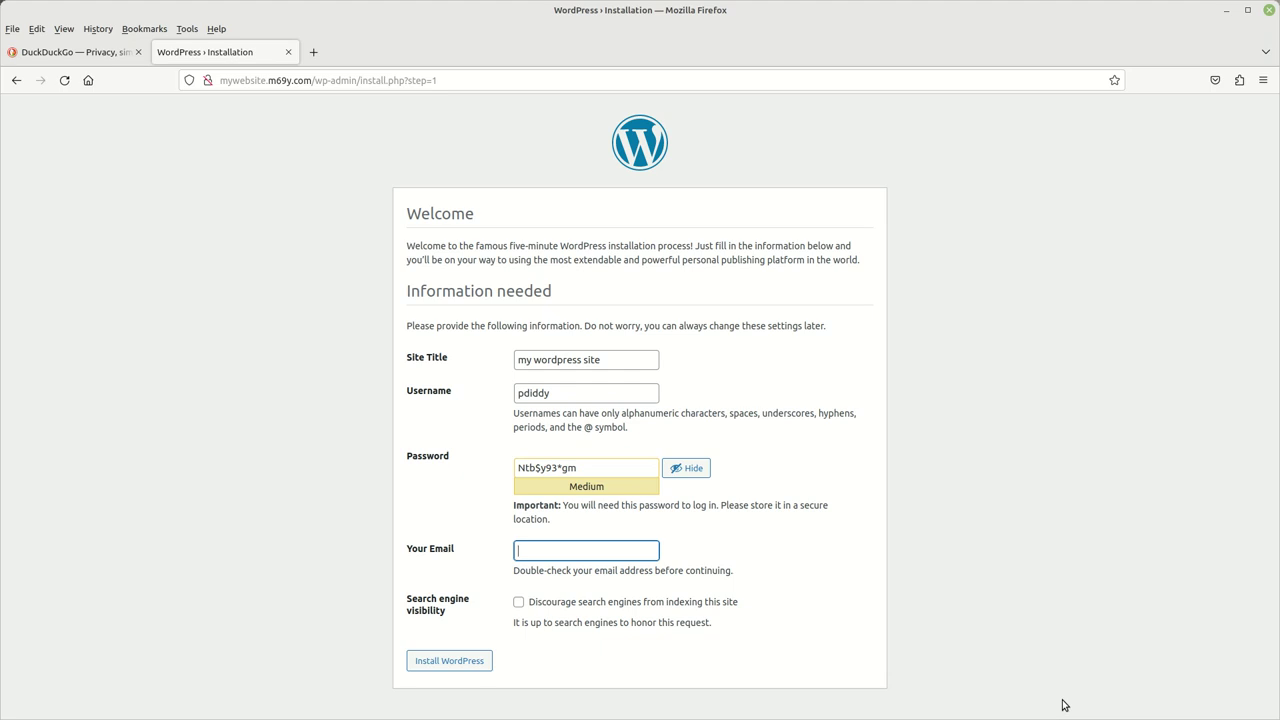
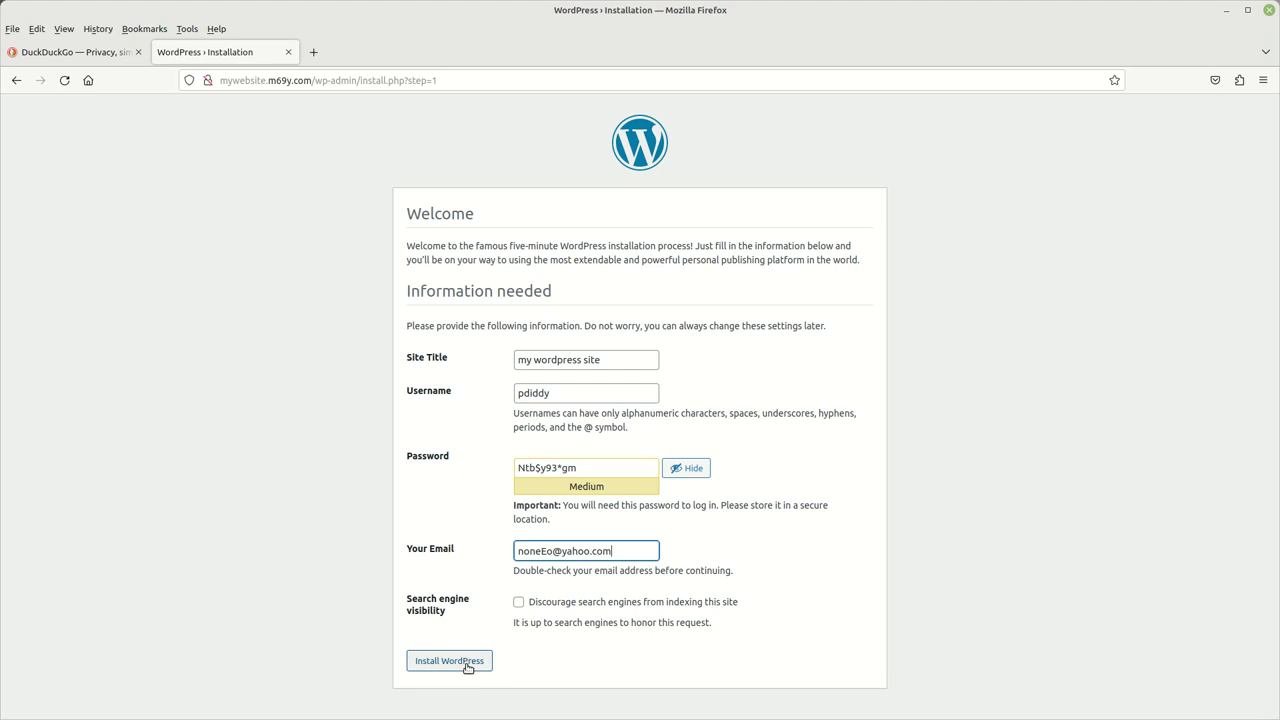
{"action": "left_click", "coordinate": [467, 667]}
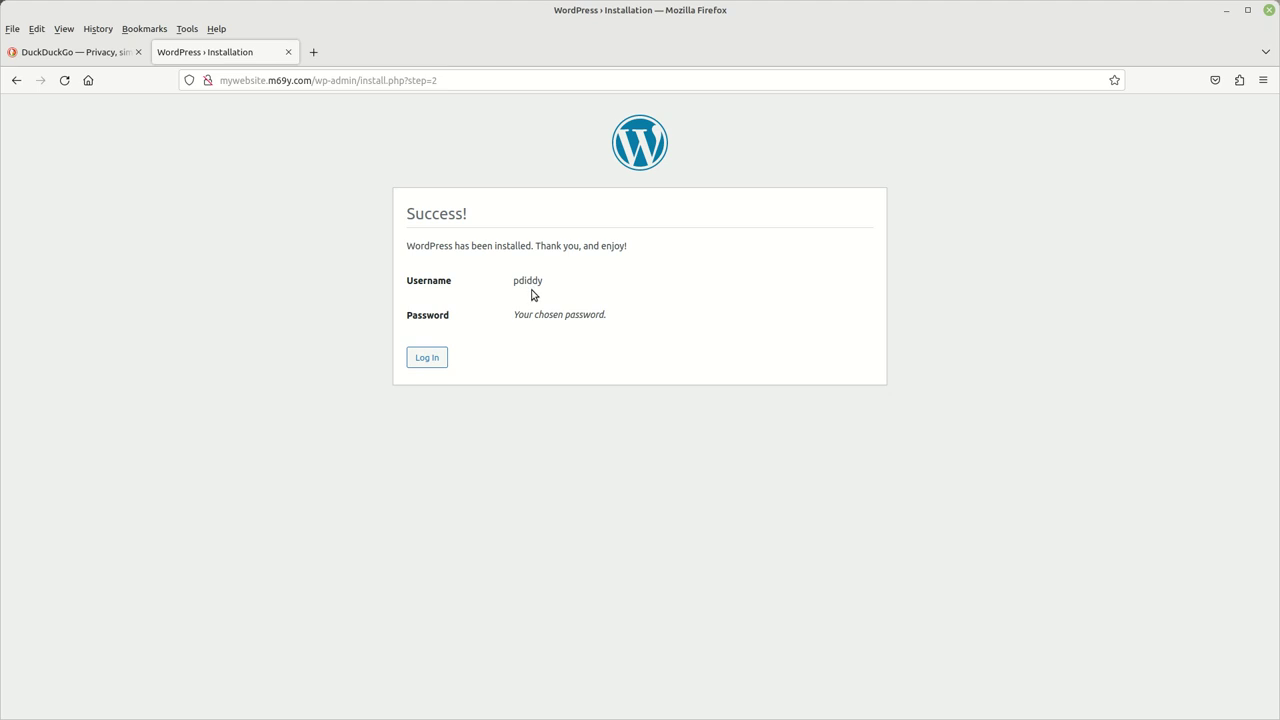
- Go to the login page and paste the admin username
{"action": "left_click", "coordinate": [430, 360]}
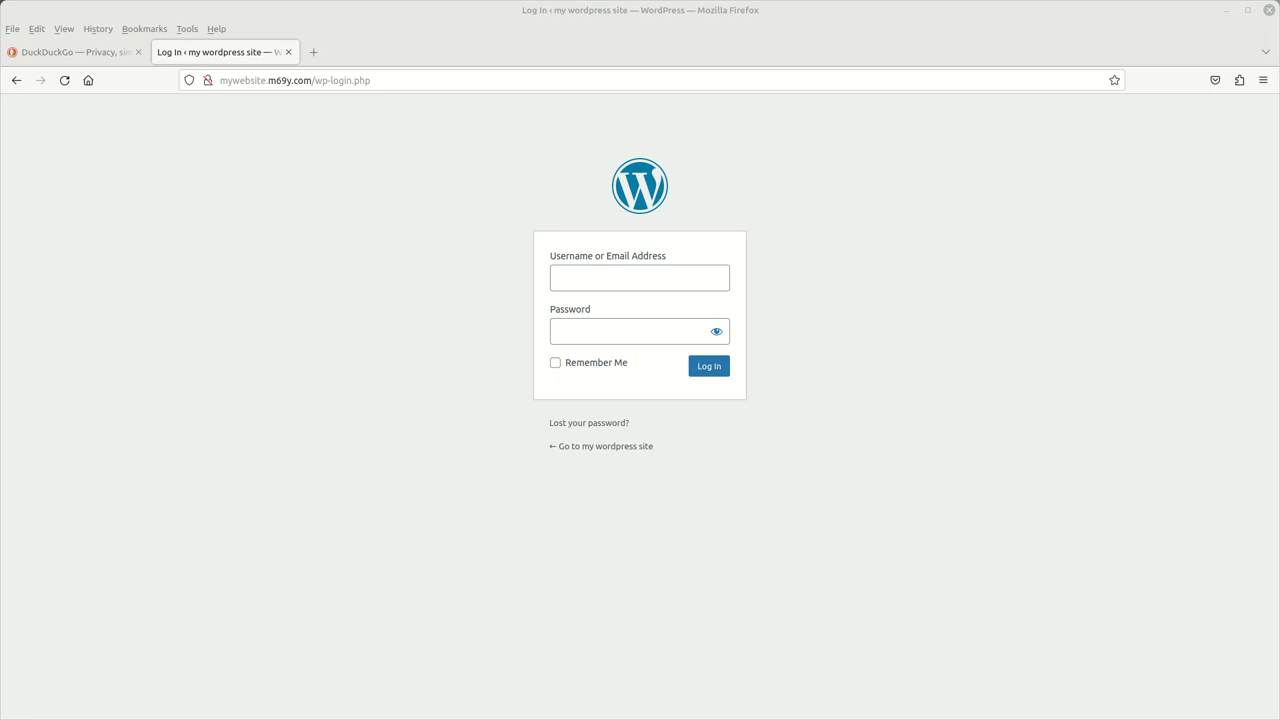
{"action": "left_click", "coordinate": [584, 272]}
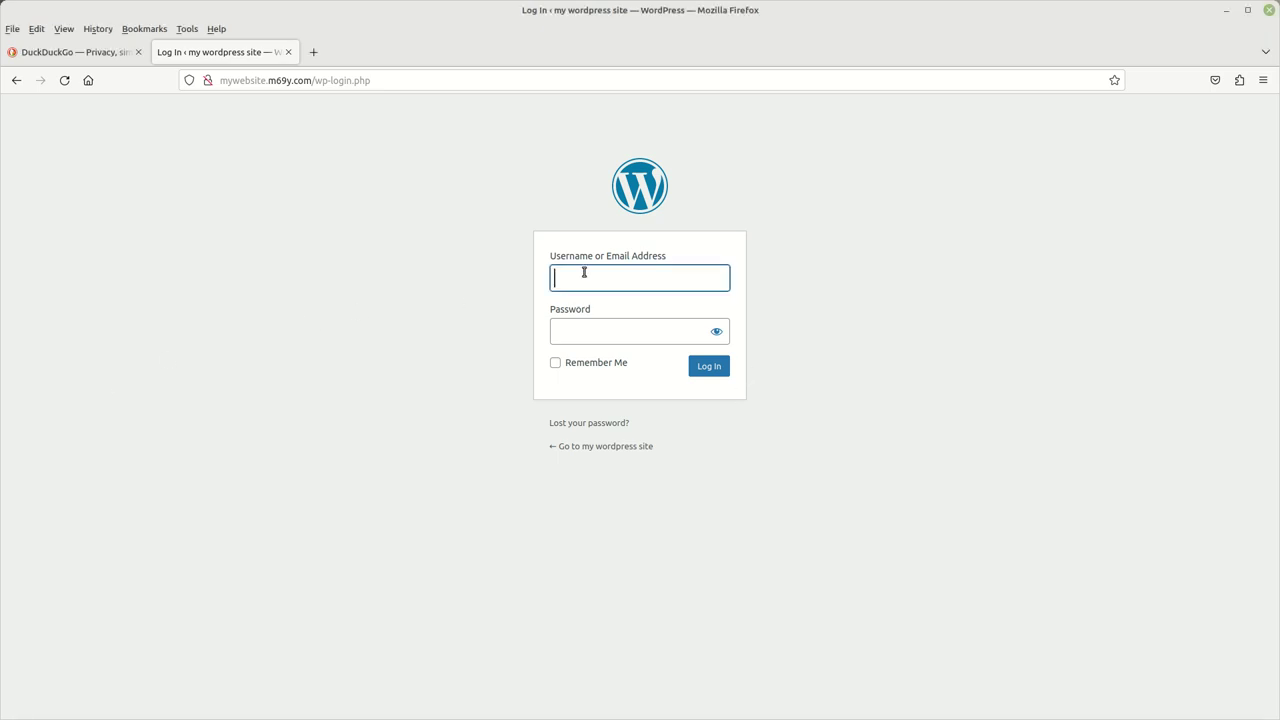
{"action": "right_click", "coordinate": [584, 272]}
{"action": "left_click", "coordinate": [614, 369]}
- Paste the admin password and dismiss the insecure-connection warning
{"action": "left_click", "coordinate": [597, 333]}
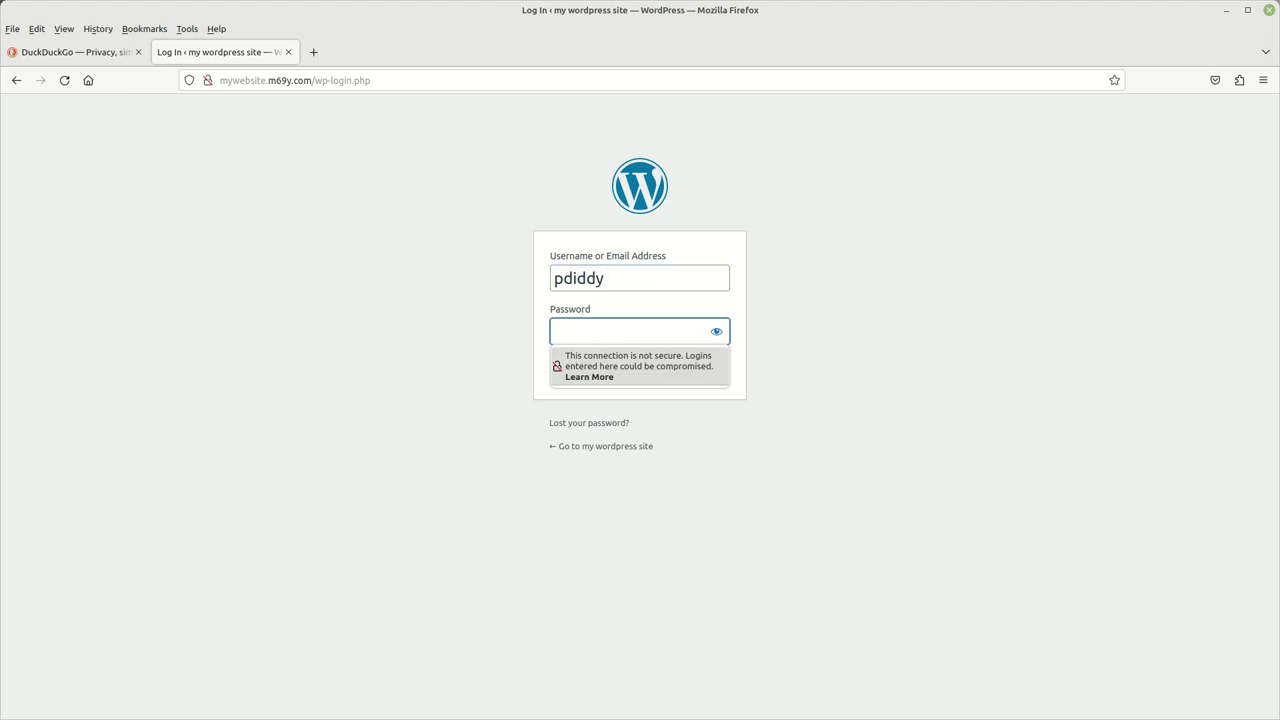
{"action": "key", "text": "alt+Tab"}
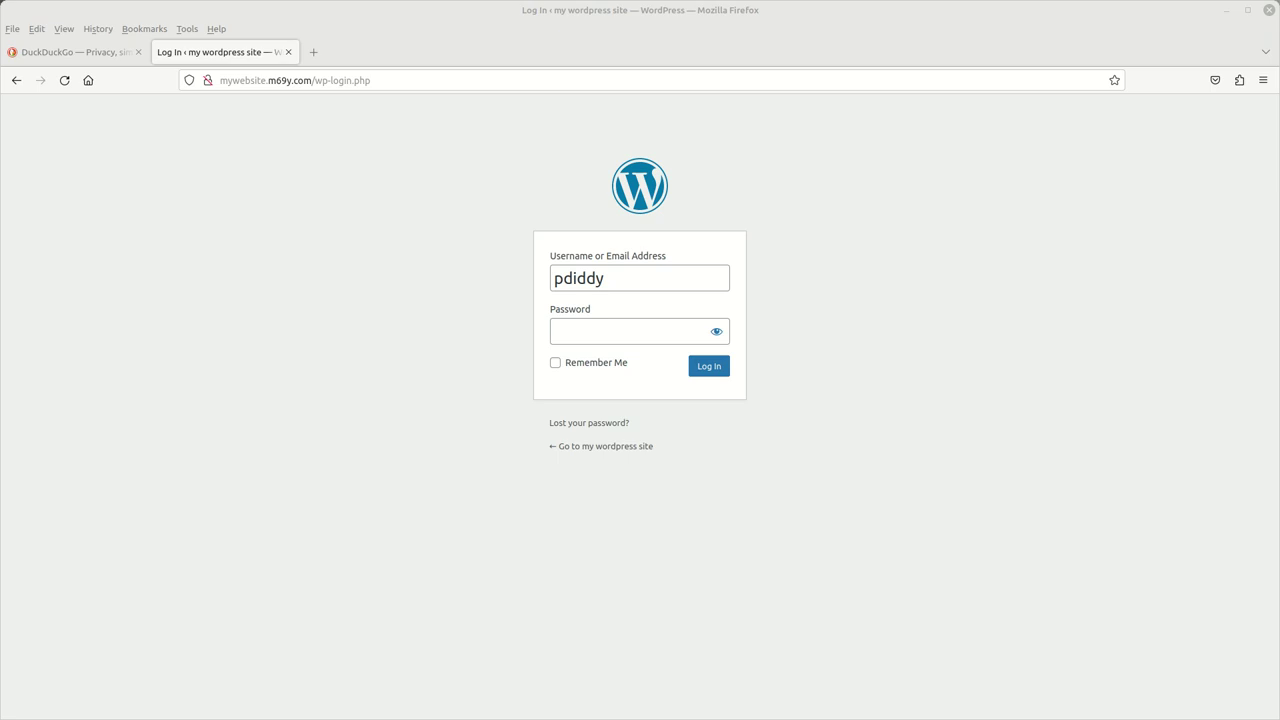
{"action": "left_click", "coordinate": [613, 329]}
{"action": "right_click", "coordinate": [613, 328]}
{"action": "left_click", "coordinate": [654, 426]}
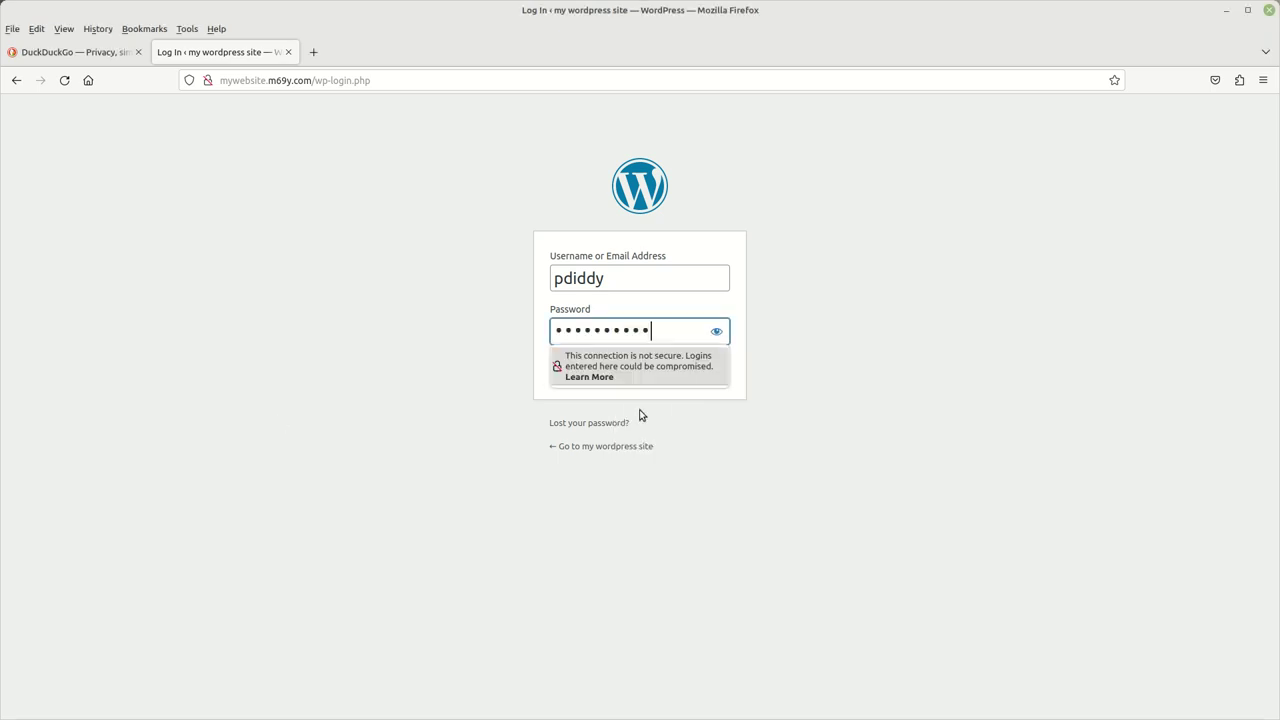
{"action": "left_click", "coordinate": [476, 408]}
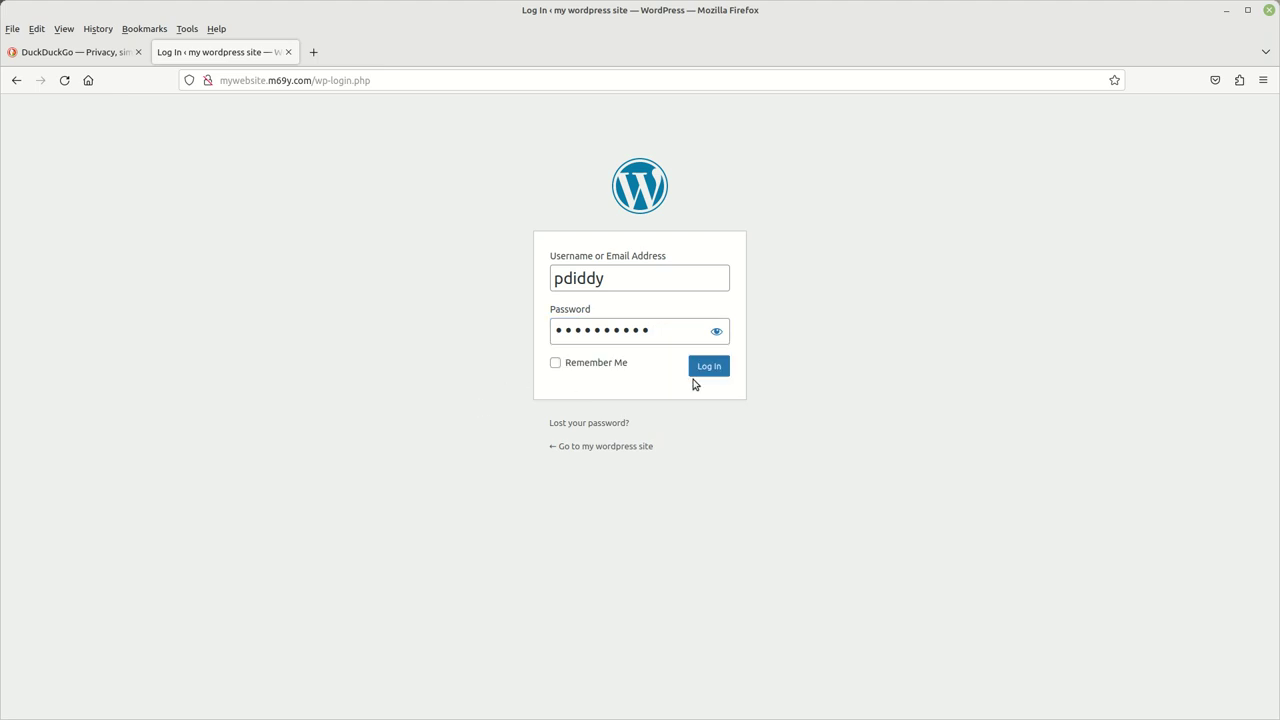
{"action": "left_click", "coordinate": [705, 367]}
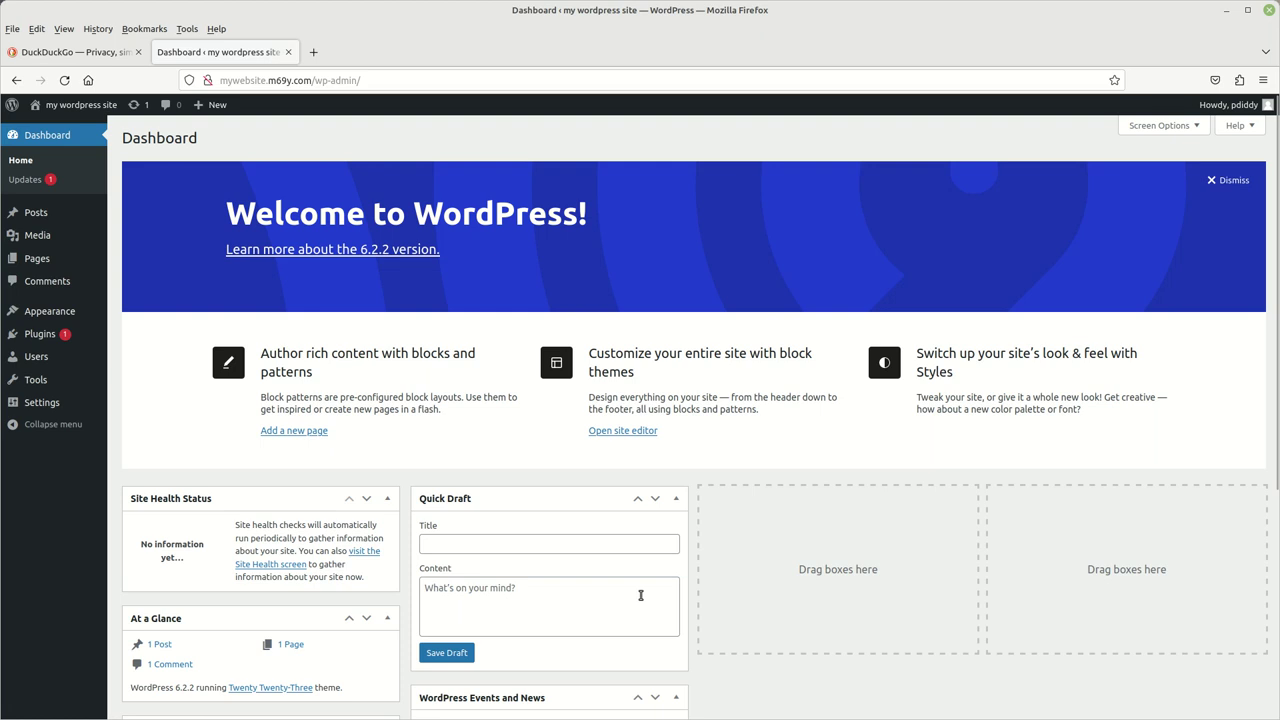
{"action": "scroll", "coordinate": [848, 420], "scroll_direction": "down", "scroll_amount": 5}
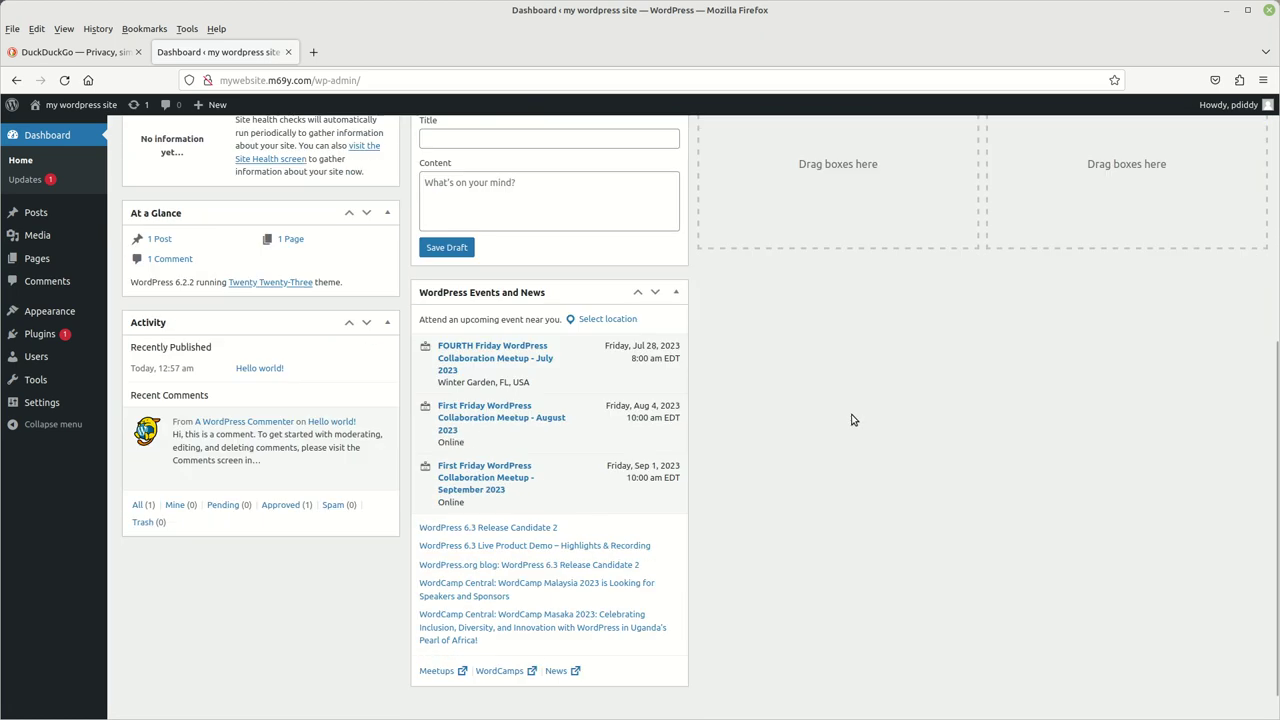
{"action": "scroll", "coordinate": [852, 419], "scroll_direction": "up", "scroll_amount": 5}
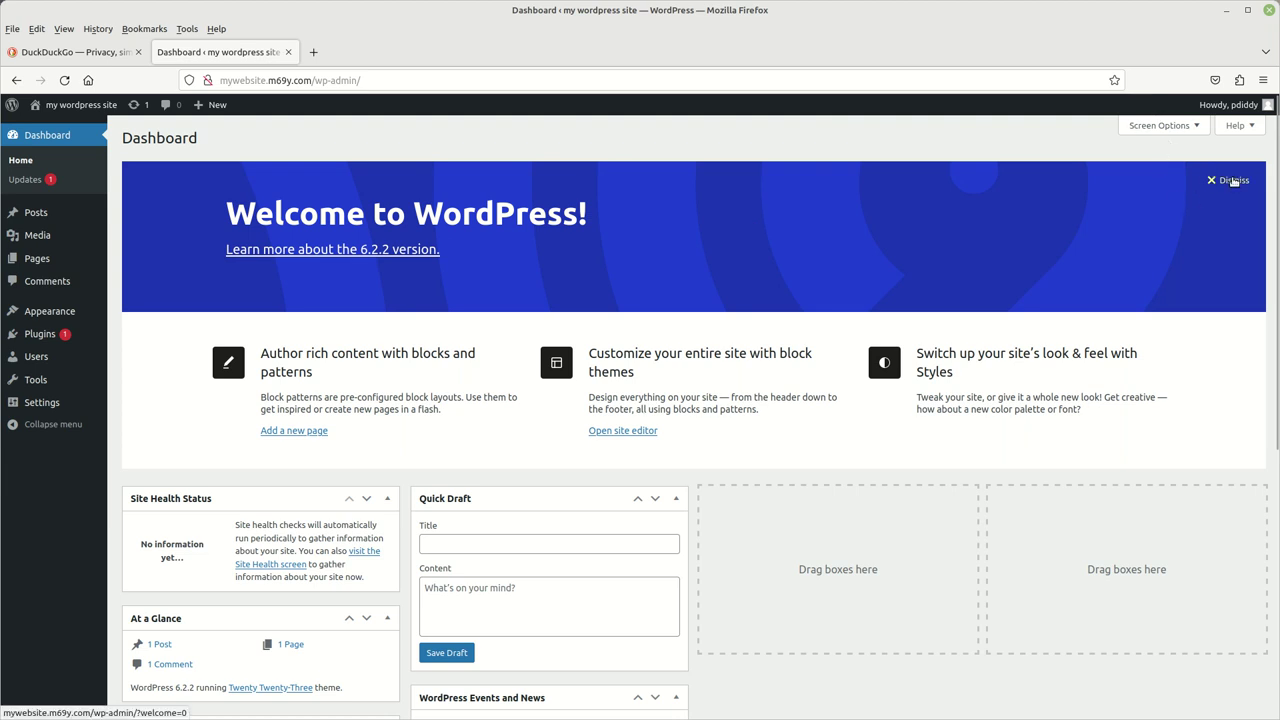
{"action": "scroll", "coordinate": [943, 226], "scroll_direction": "down", "scroll_amount": 5}
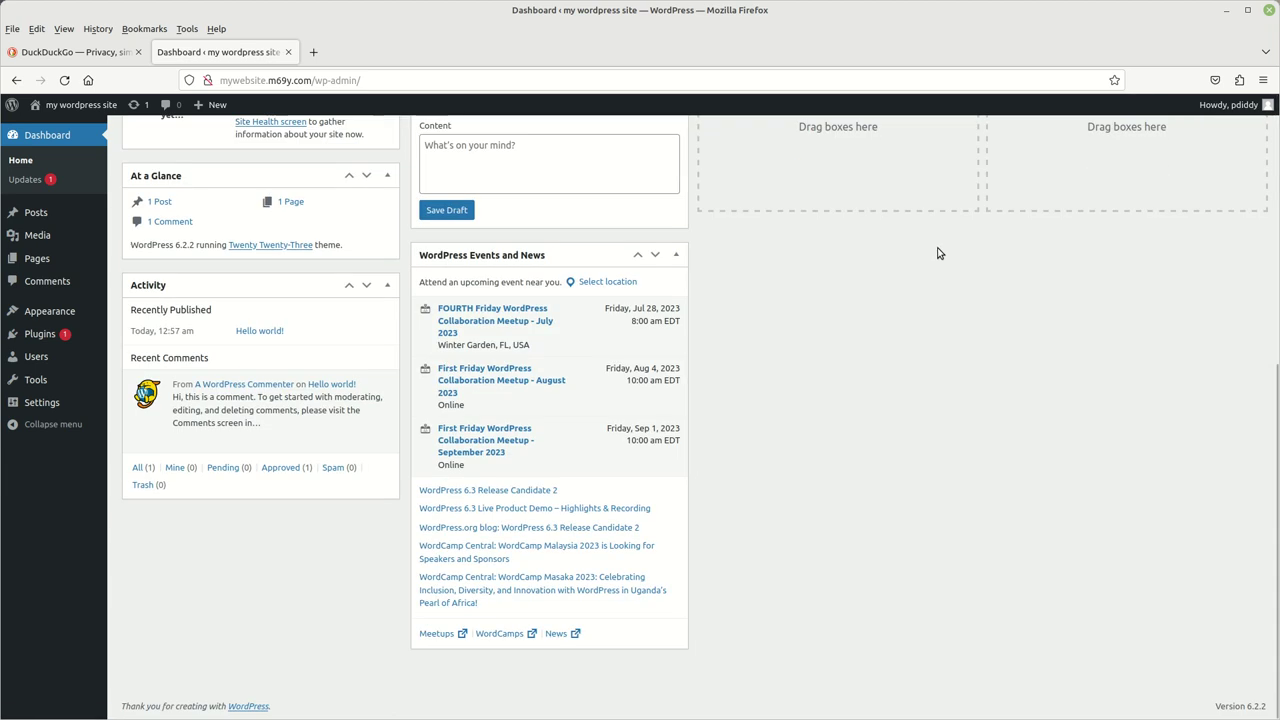
{"action": "scroll", "coordinate": [950, 318], "scroll_direction": "up", "scroll_amount": 5}
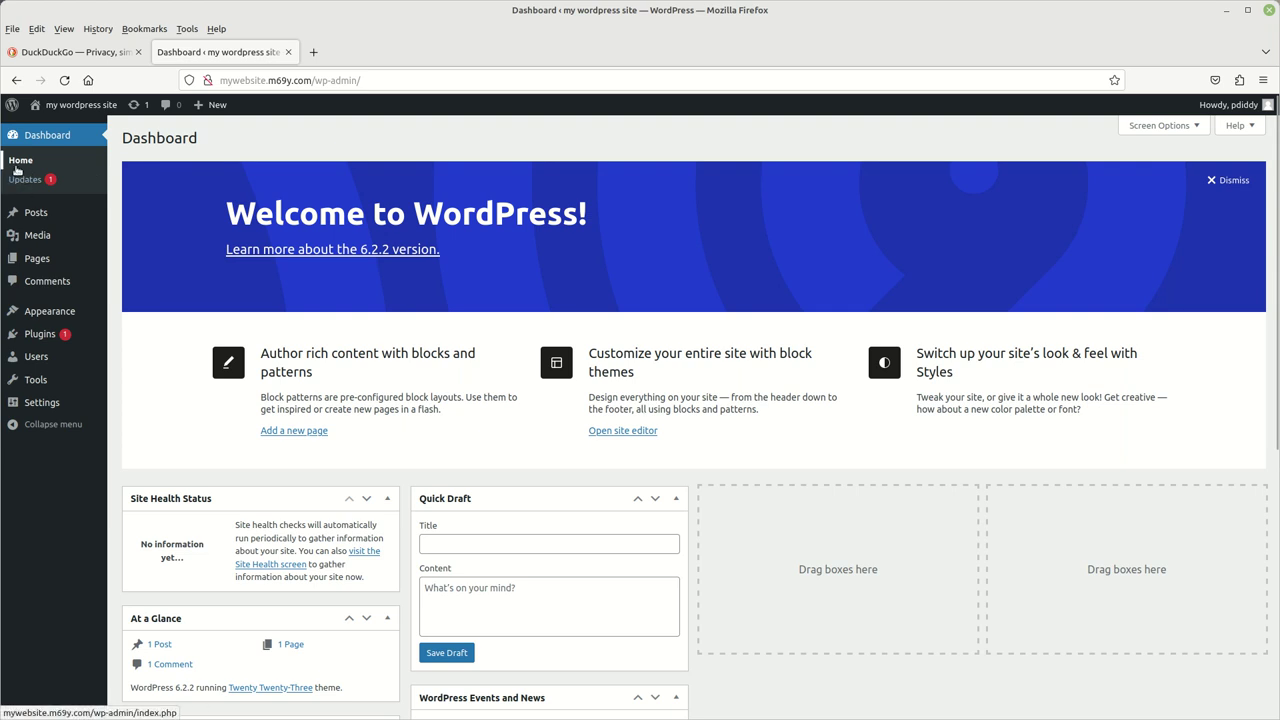
- Review the Updates page (WordPress 6.2.2, one Akismet update), selecting and clearing all plugins
{"action": "left_click", "coordinate": [23, 186]}
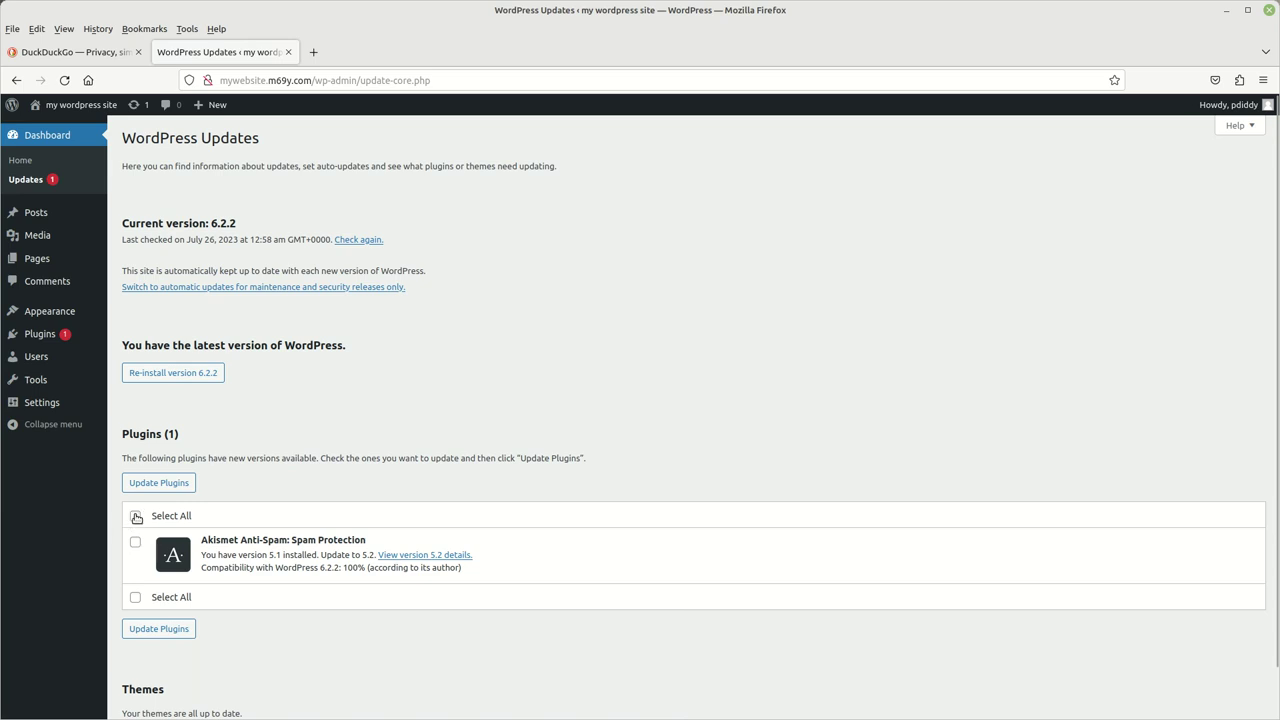
{"action": "left_click", "coordinate": [136, 516]}
{"action": "left_click", "coordinate": [136, 516]}
{"action": "left_click", "coordinate": [31, 211]}
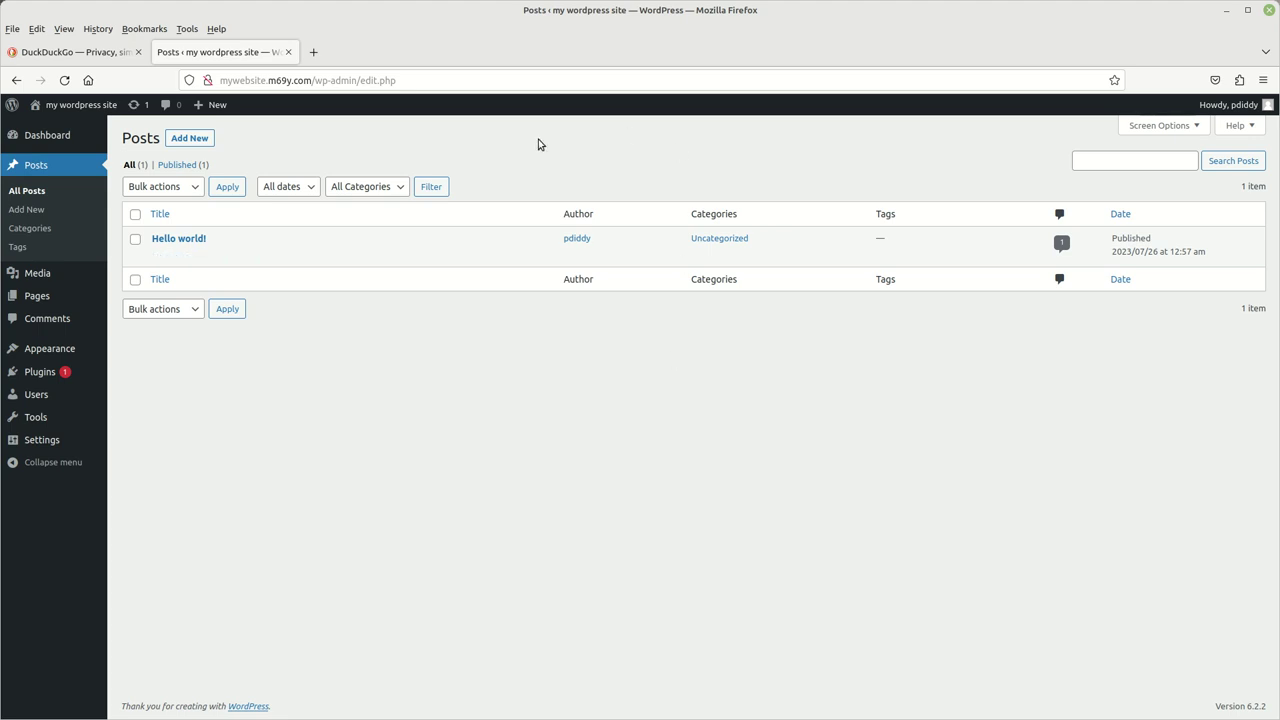
- Inspect the single published 'Hello world!' post in the Posts list
{"action": "mouse_move", "coordinate": [203, 265]}
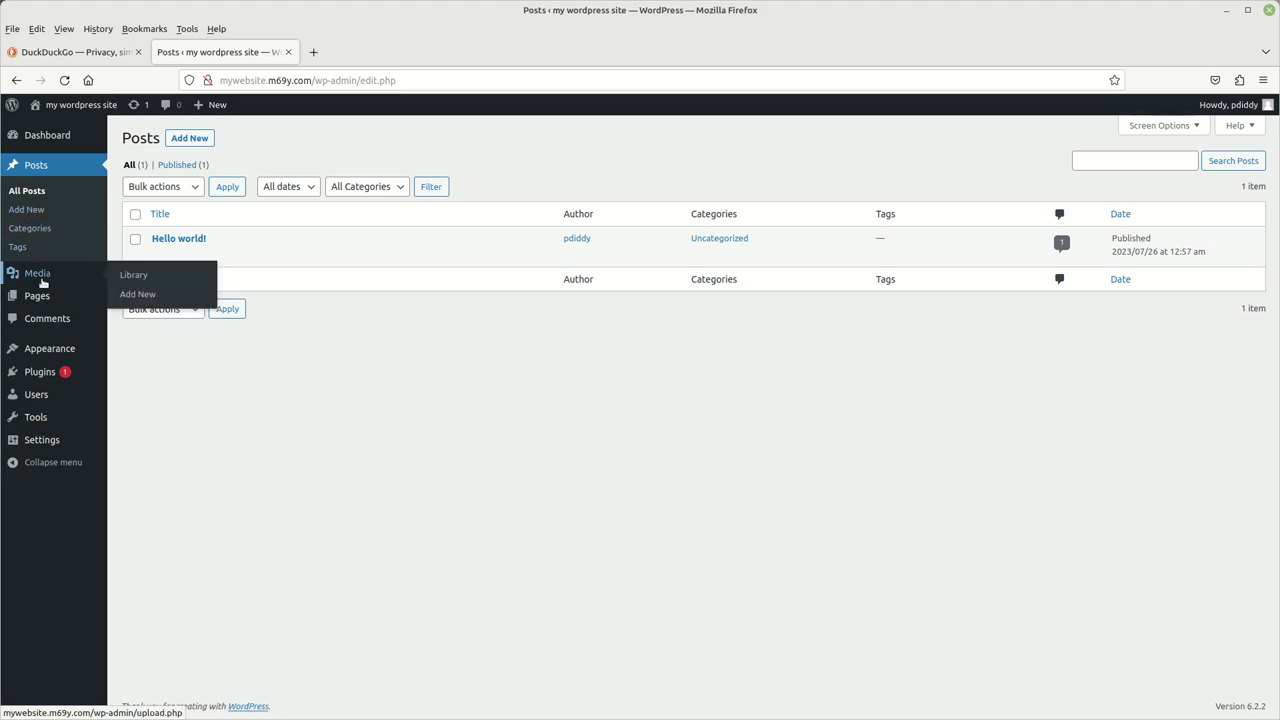
- Open the Media Library, which shows no media items
{"action": "left_click", "coordinate": [41, 280]}
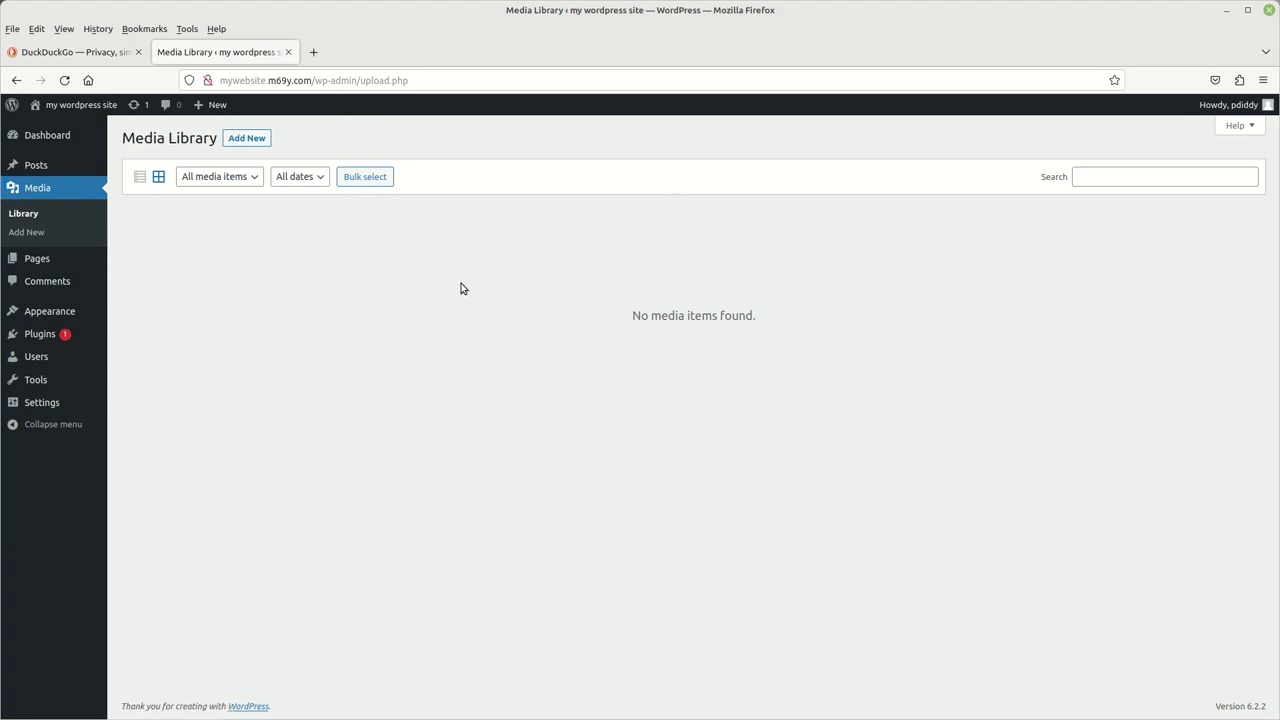
{"action": "mouse_move", "coordinate": [38, 266]}
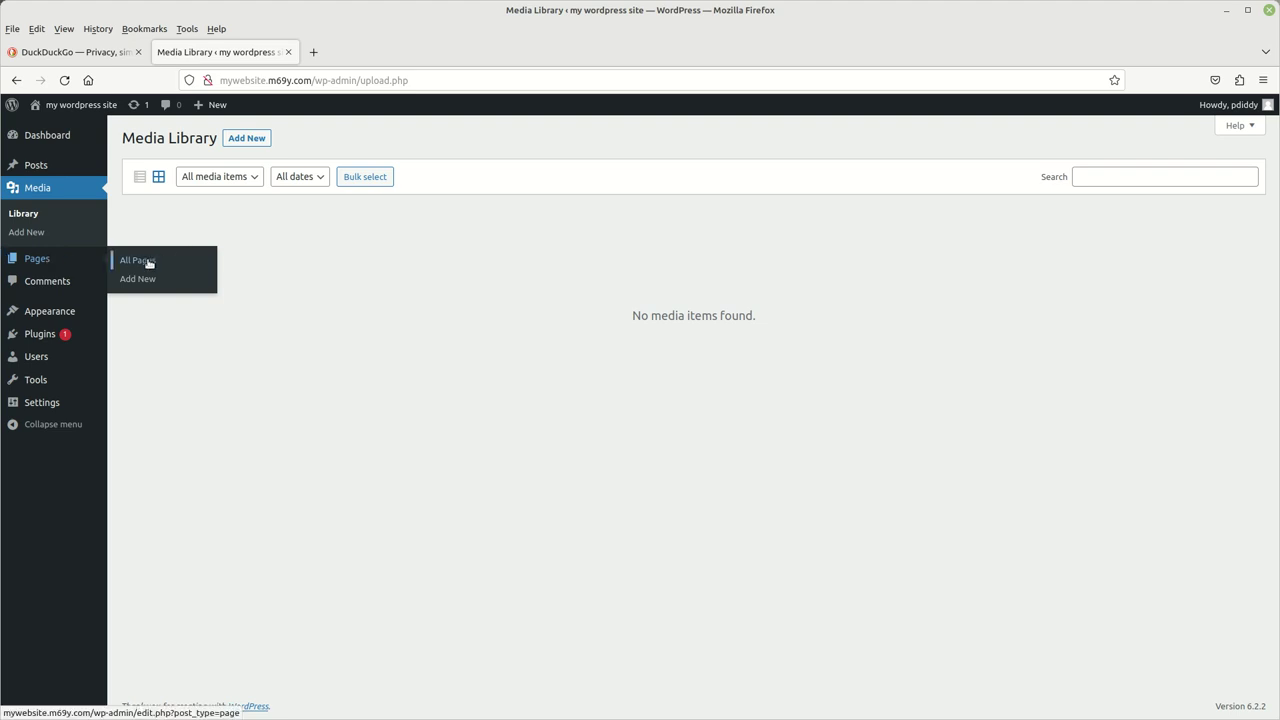
- Open Pages, then browse the Appearance, Plugins, Users, Settings and site-name menus
{"action": "left_click", "coordinate": [38, 258]}
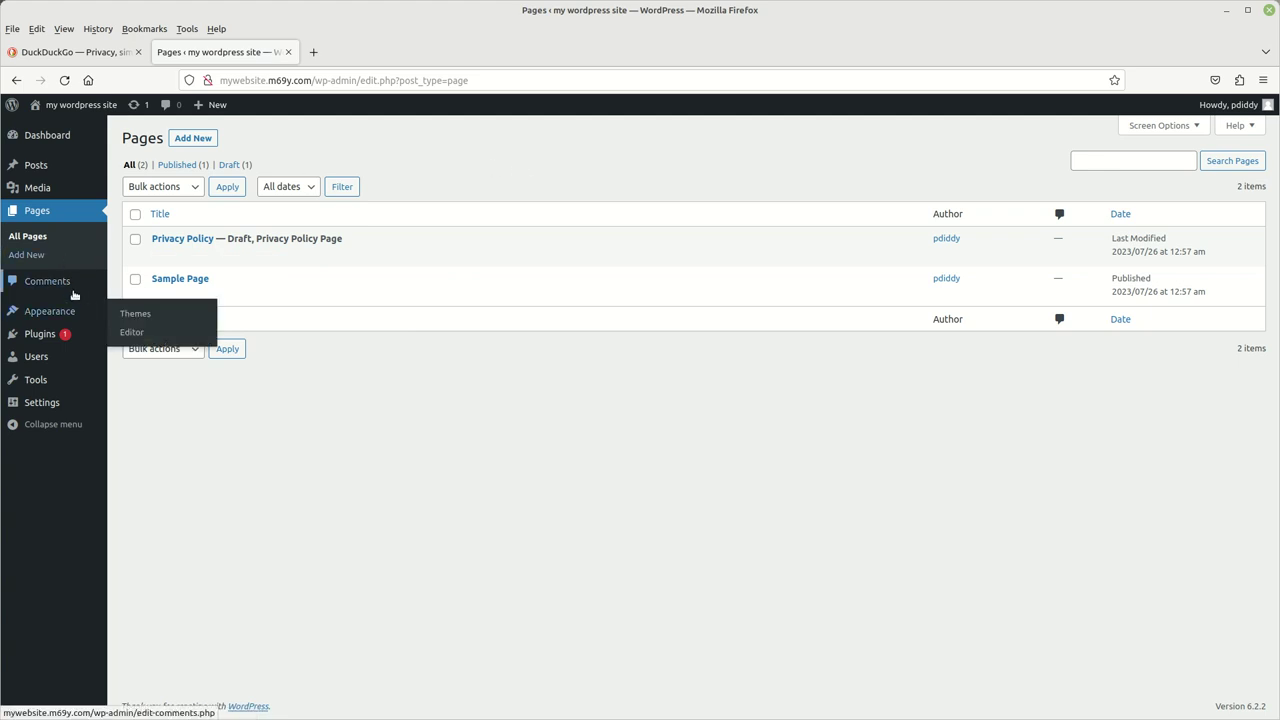
{"action": "mouse_move", "coordinate": [53, 315]}
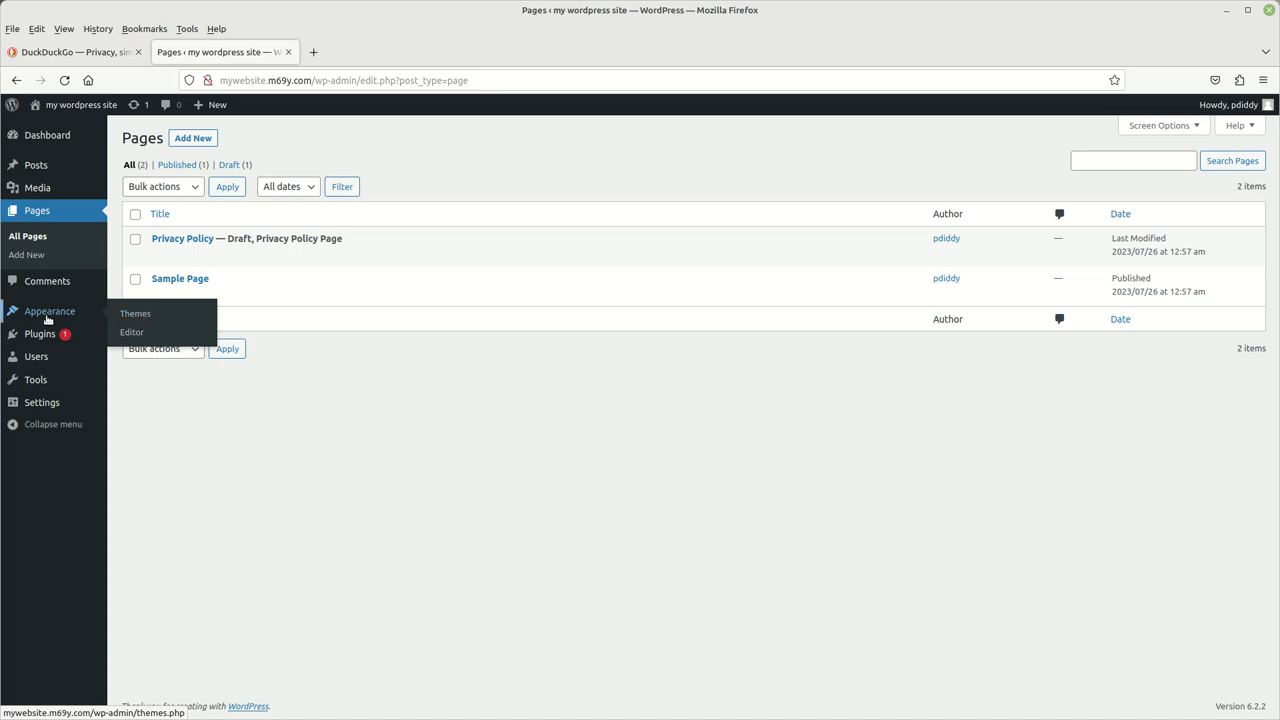
{"action": "mouse_move", "coordinate": [43, 341]}
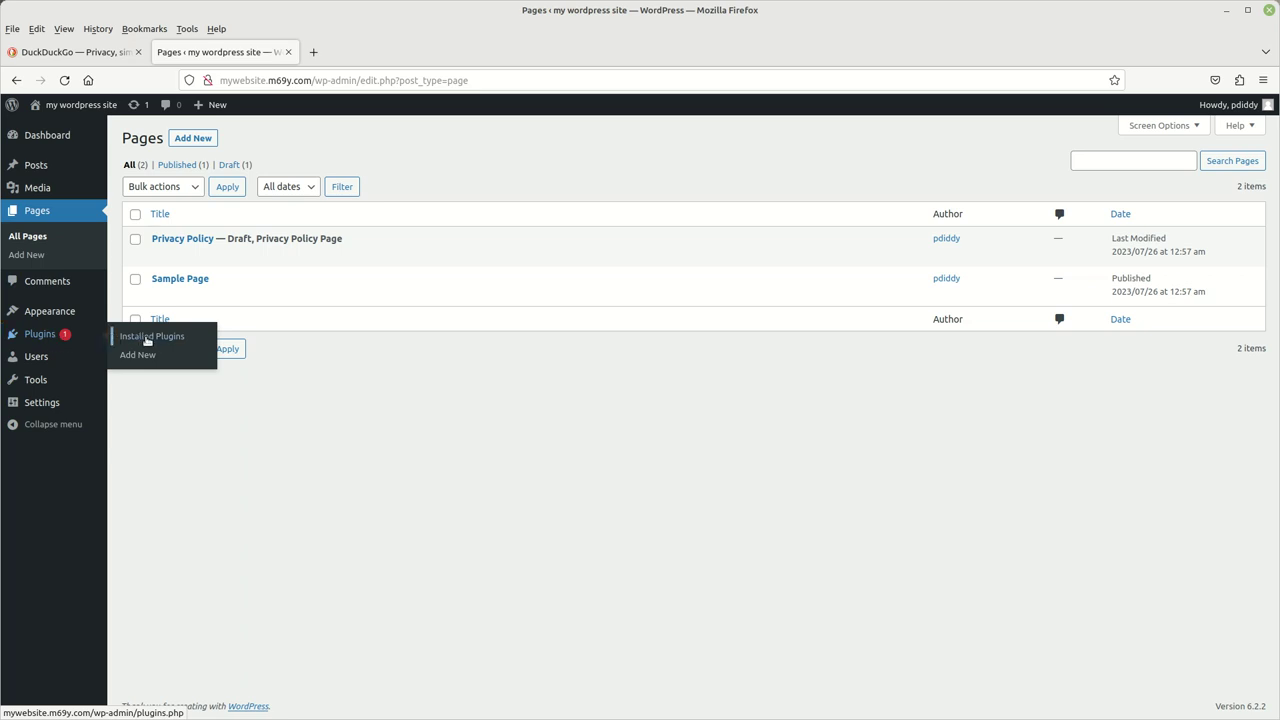
{"action": "mouse_move", "coordinate": [30, 364]}
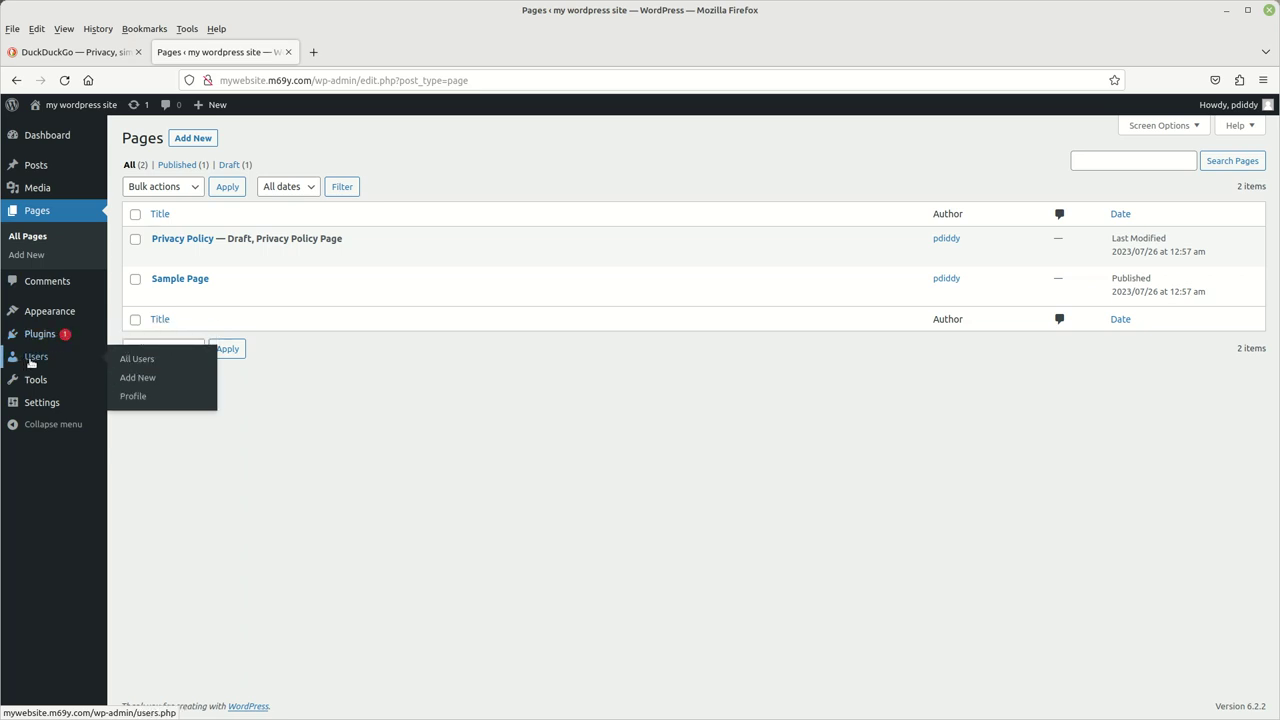
{"action": "mouse_move", "coordinate": [40, 405]}
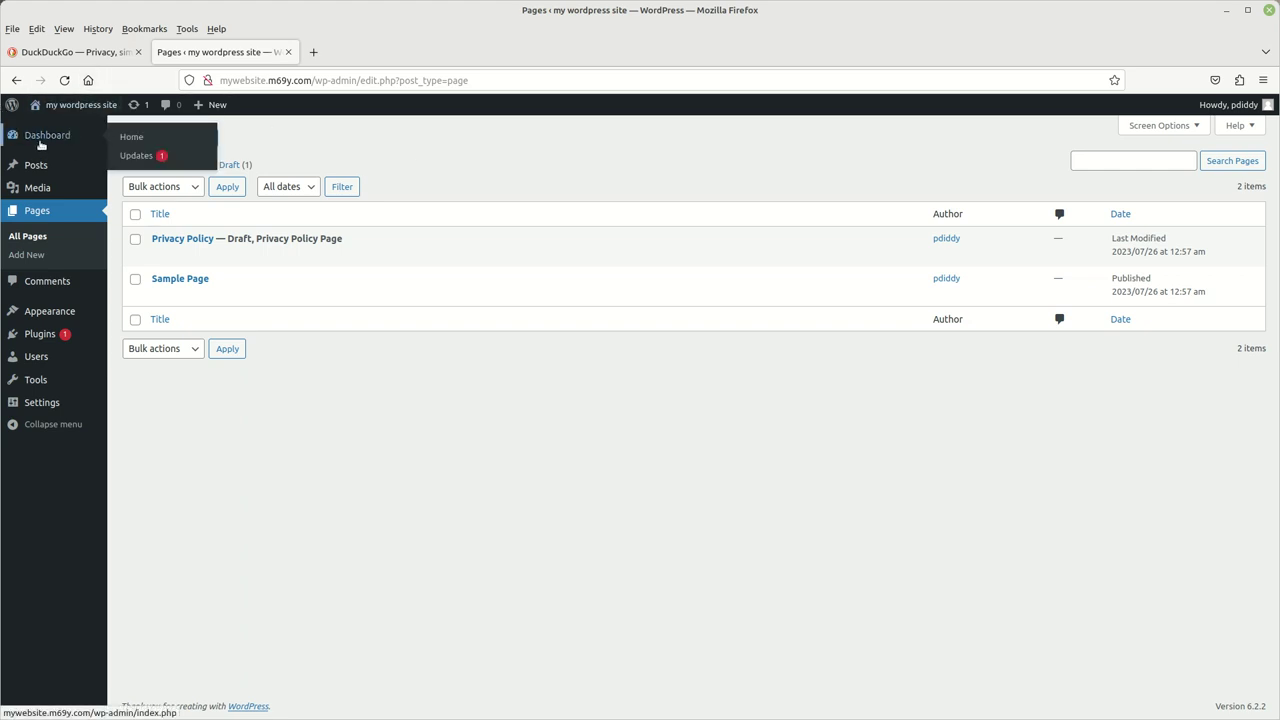
{"action": "mouse_move", "coordinate": [62, 116]}
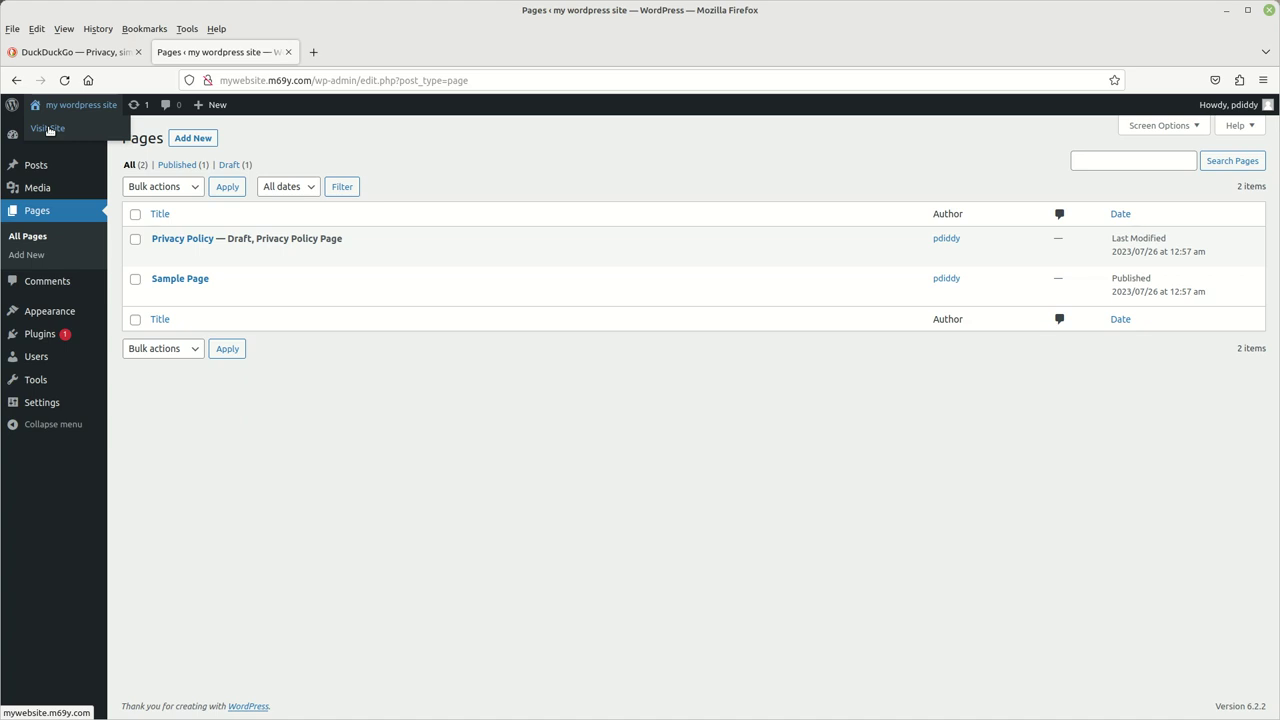
{"action": "right_click", "coordinate": [48, 129]}
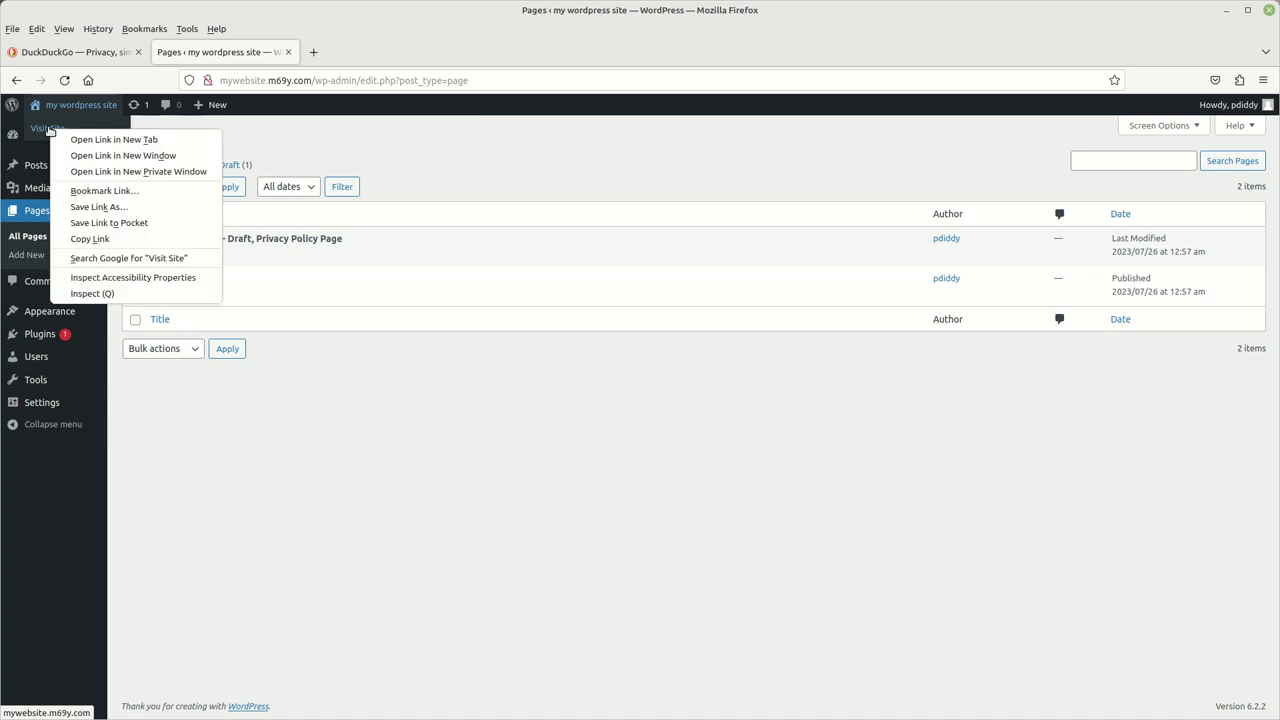
{"action": "left_click", "coordinate": [124, 145]}
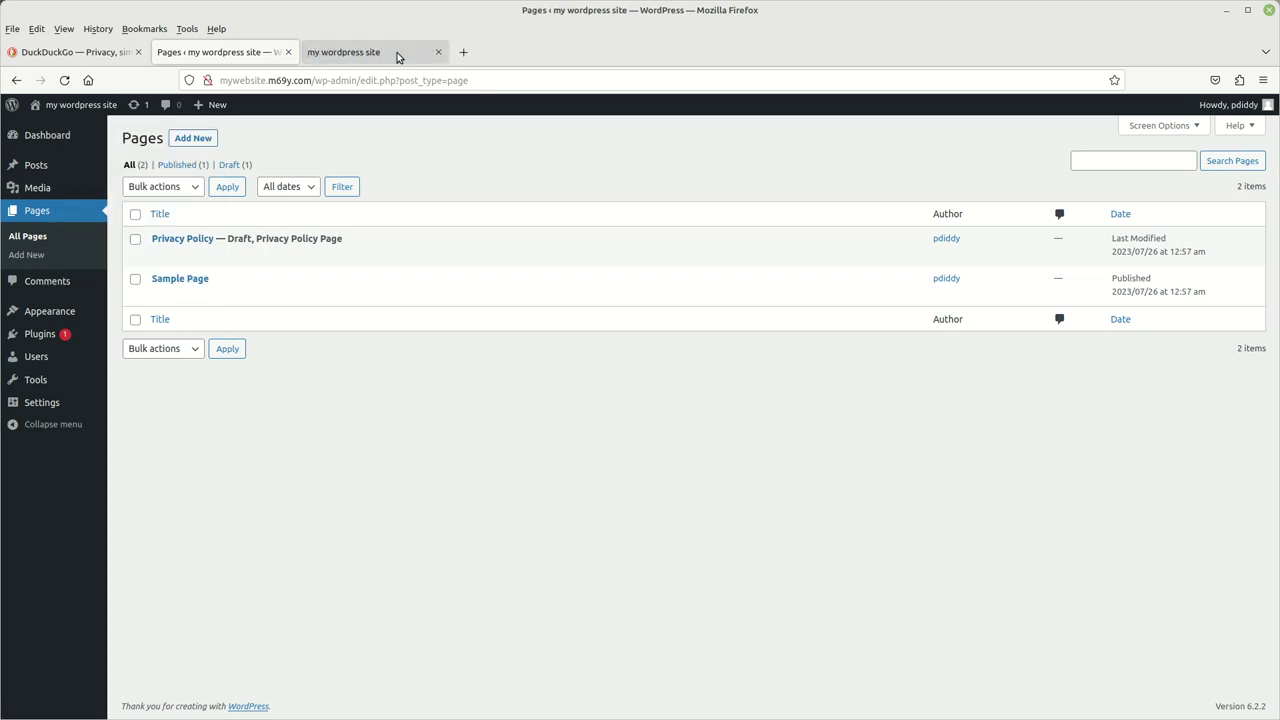
{"action": "left_click", "coordinate": [397, 57]}
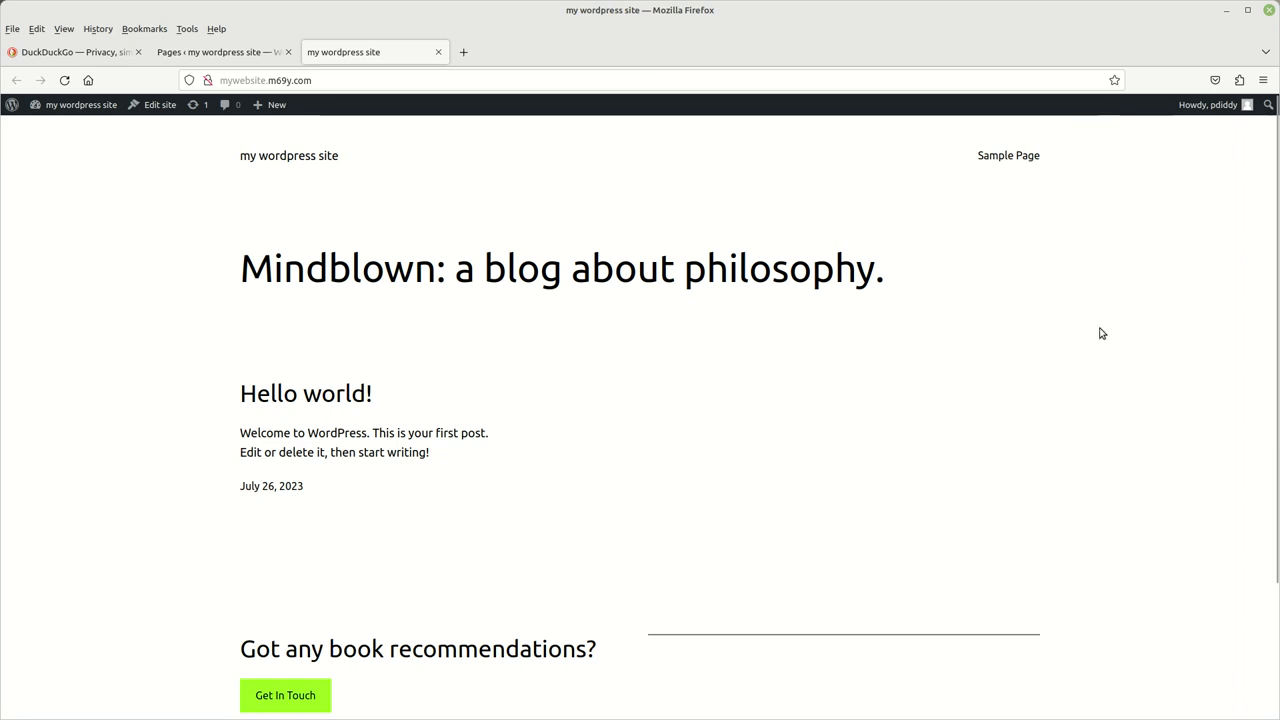
{"action": "scroll", "coordinate": [960, 450], "scroll_direction": "down", "scroll_amount": 3}
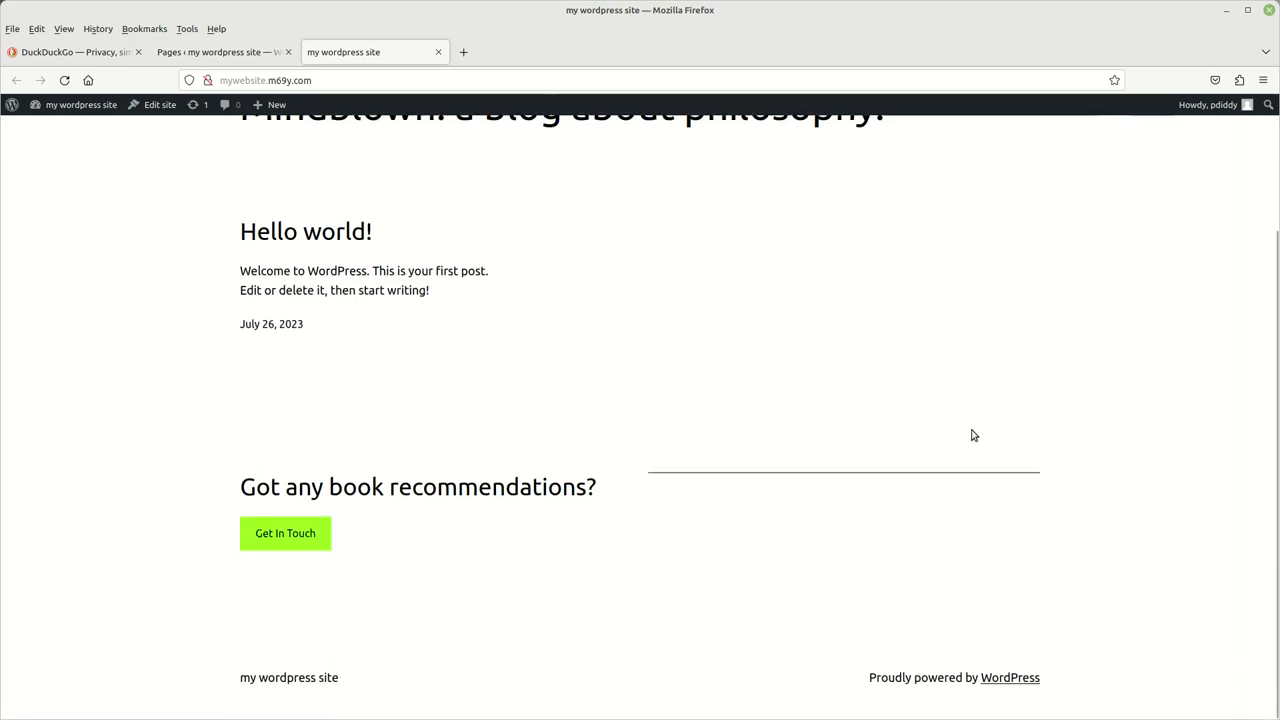
{"action": "scroll", "coordinate": [972, 440], "scroll_direction": "up", "scroll_amount": 3}
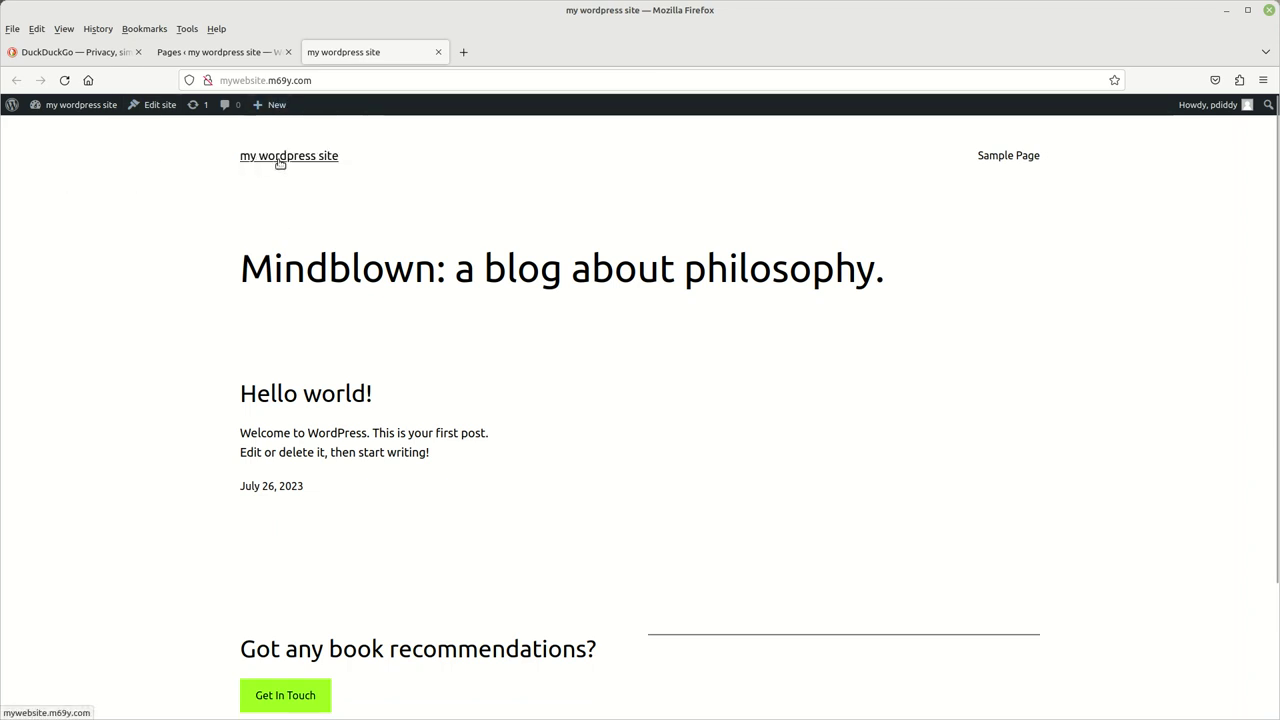
{"action": "left_click", "coordinate": [245, 79]}
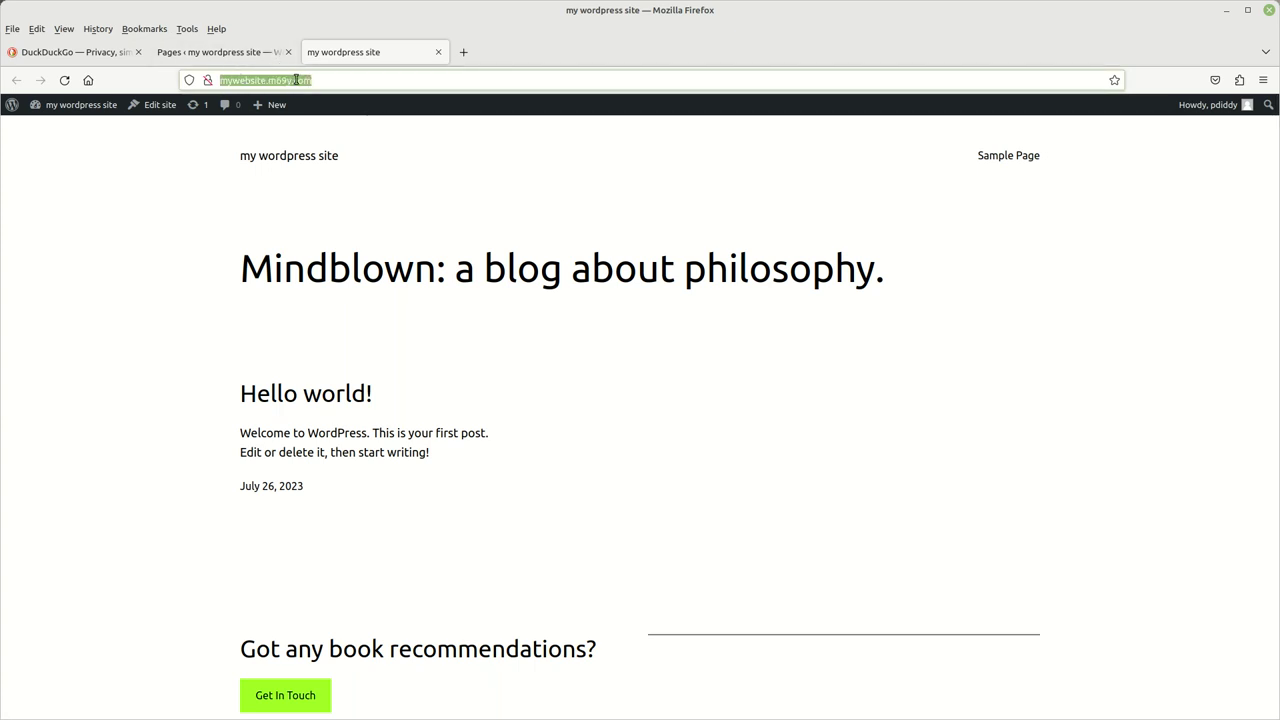
{"action": "left_click", "coordinate": [367, 229]}
{"action": "scroll", "coordinate": [420, 258], "scroll_direction": "down", "scroll_amount": 3}
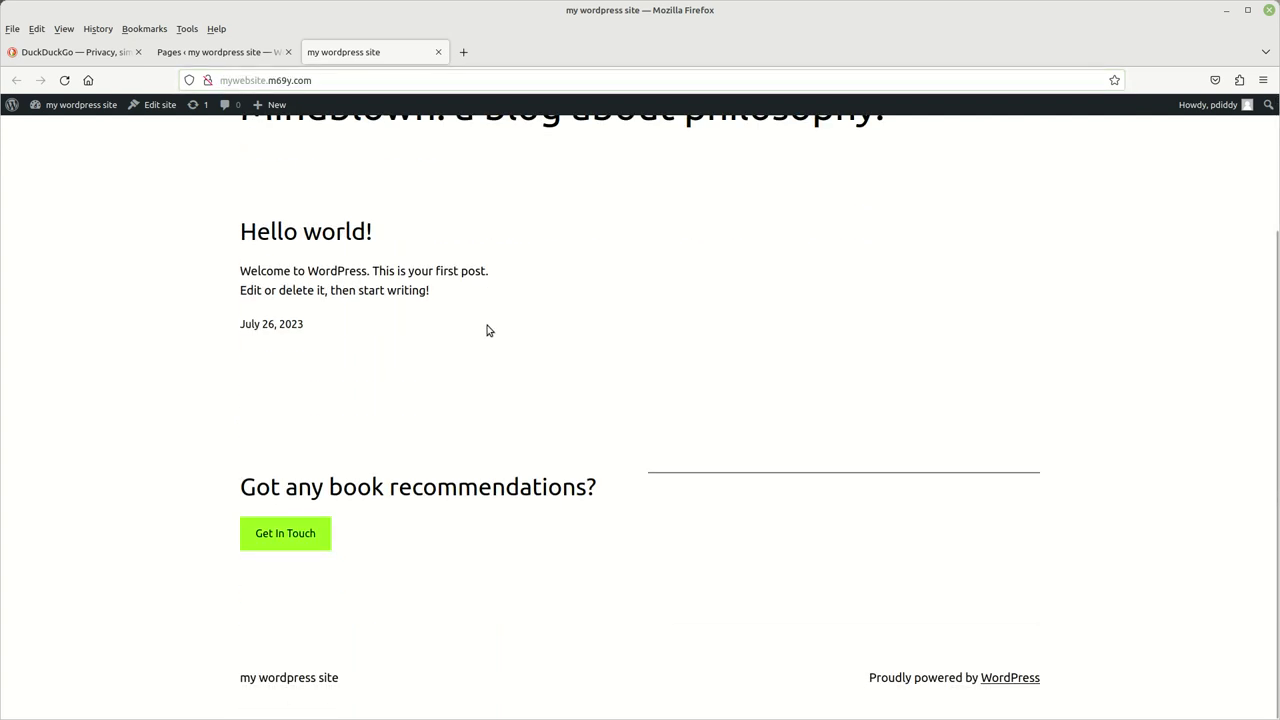
{"action": "scroll", "coordinate": [494, 329], "scroll_direction": "up", "scroll_amount": 3}
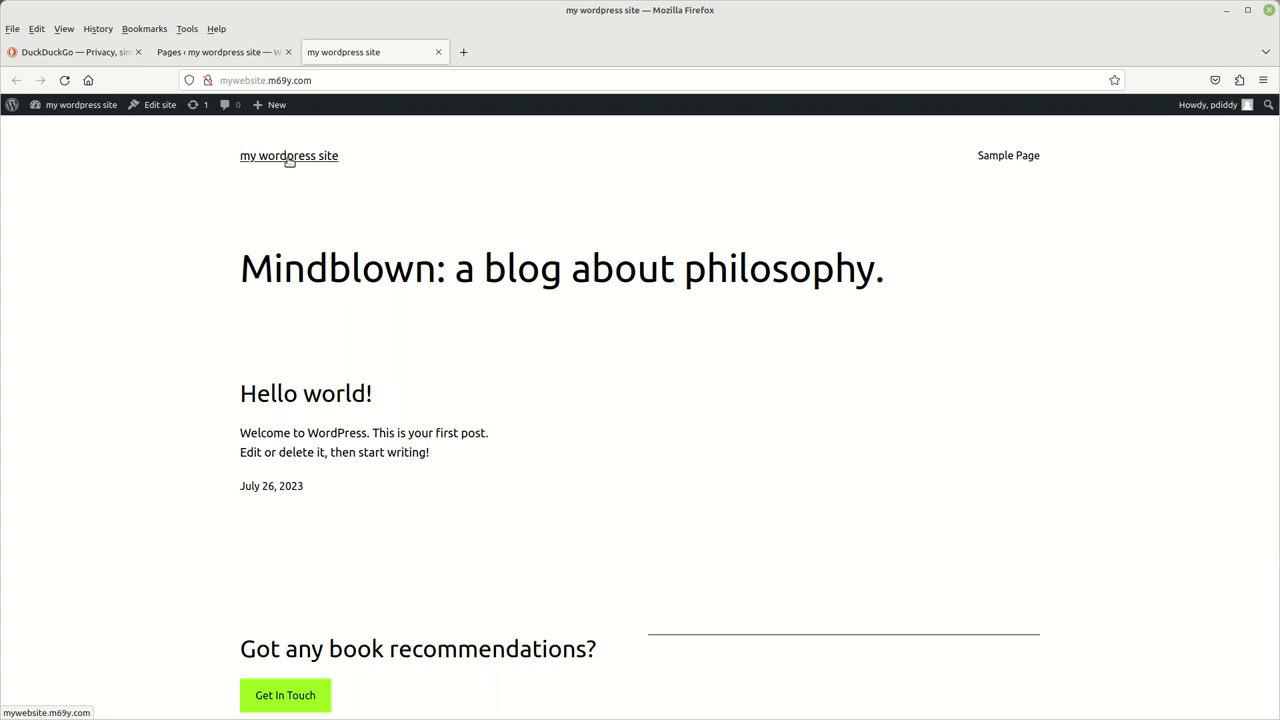
{"action": "left_click", "coordinate": [289, 160]}
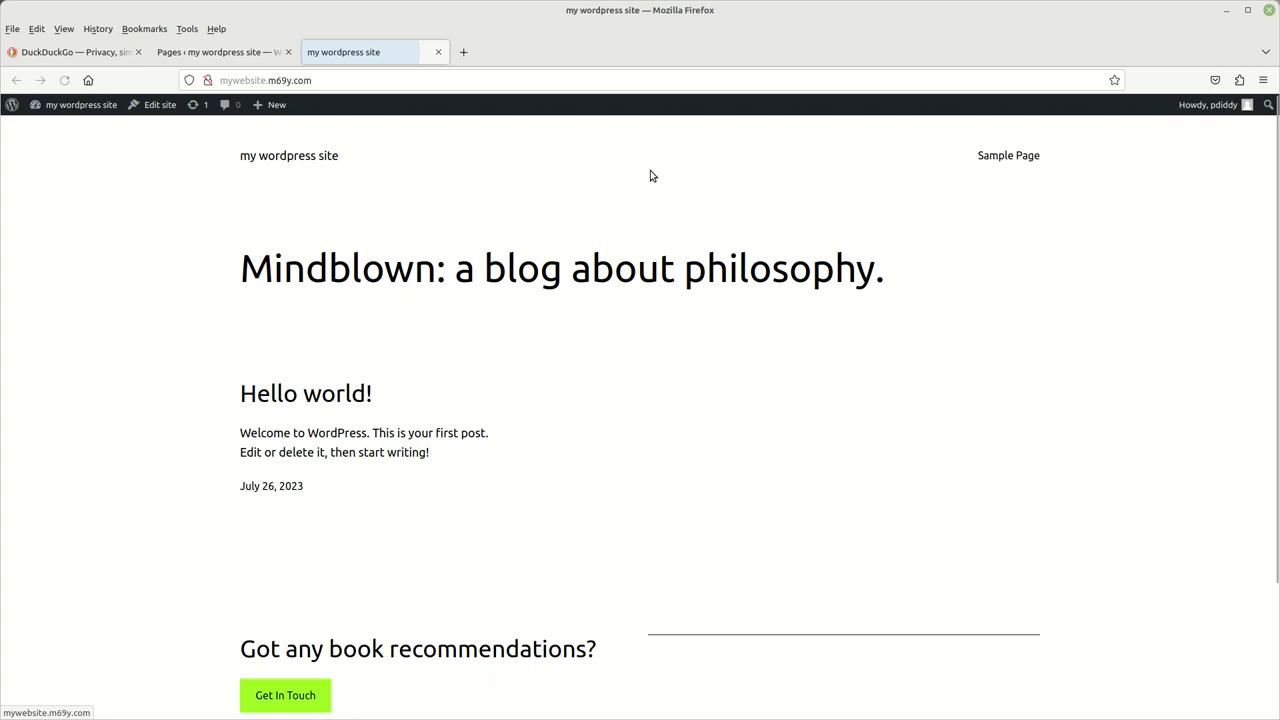
{"action": "left_click", "coordinate": [439, 52]}
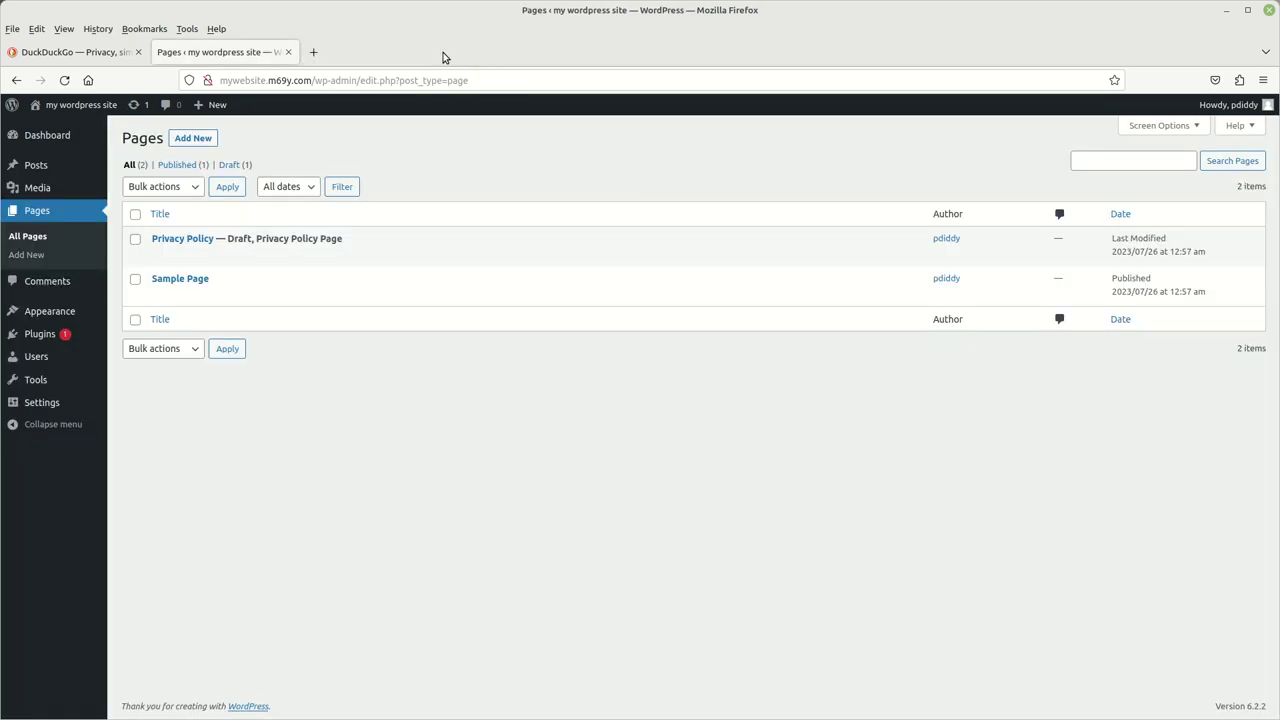